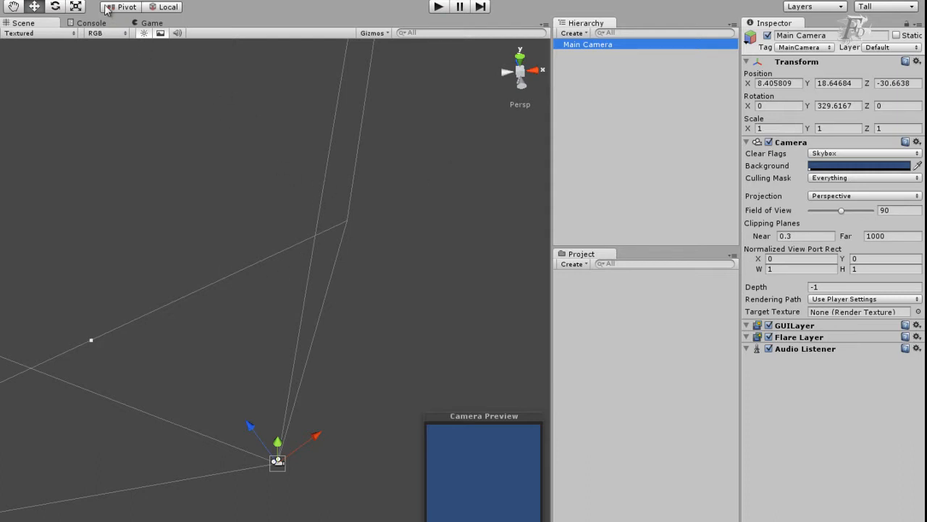
- Choose the custom package cascada.unitypackage from the cascada folder for import
click(64, 1)
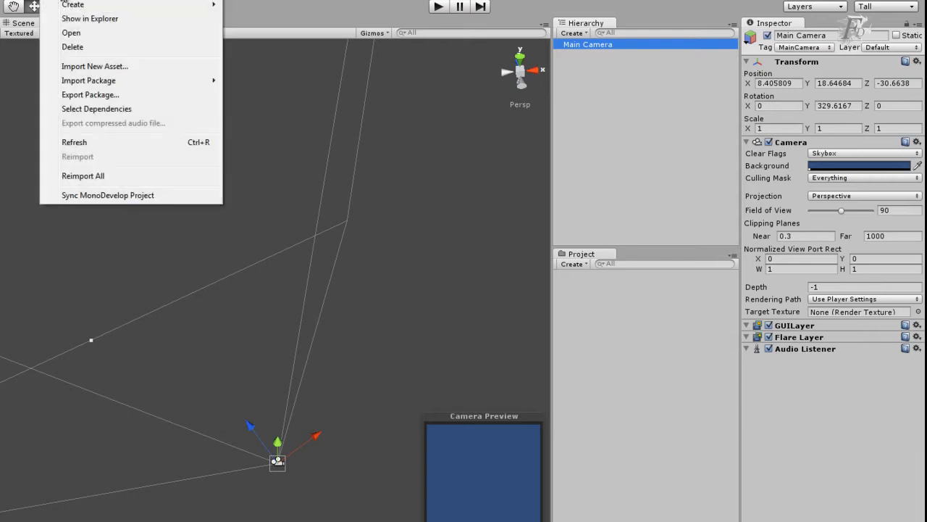
mouse_move(105, 81)
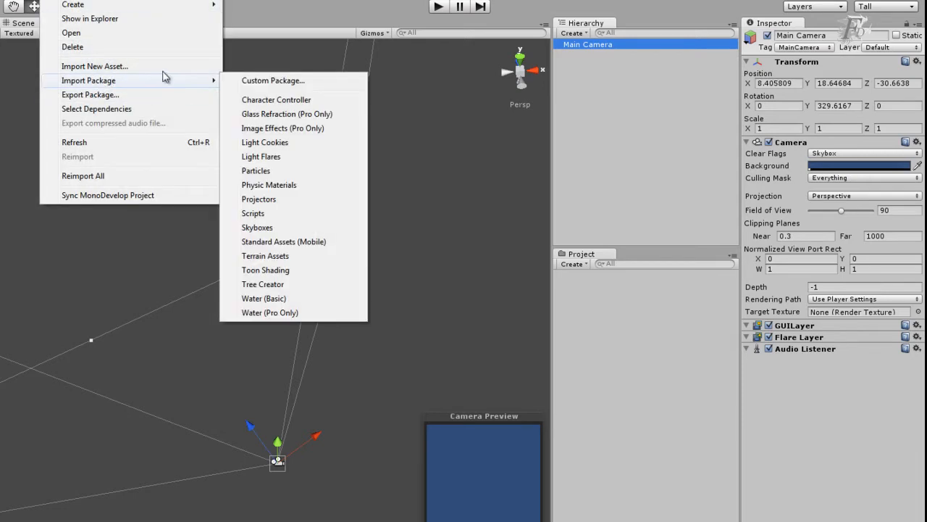
click(301, 81)
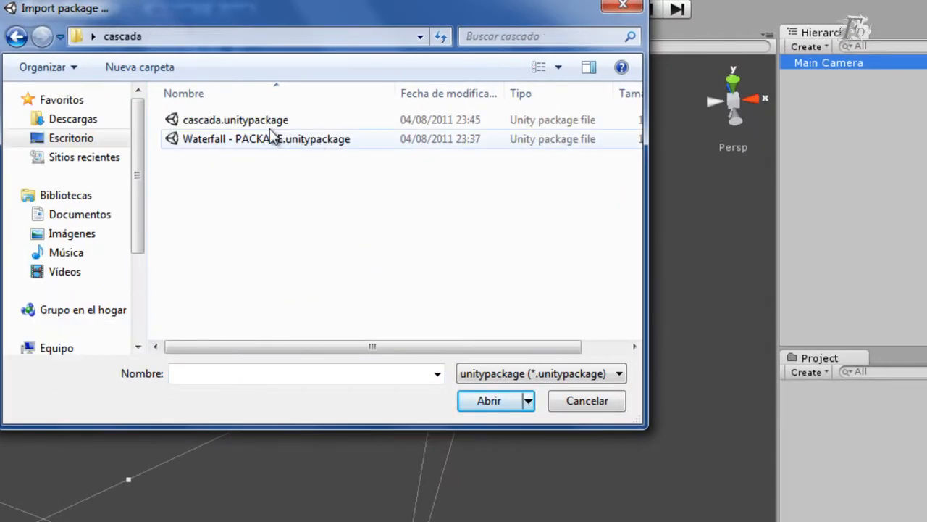
click(223, 120)
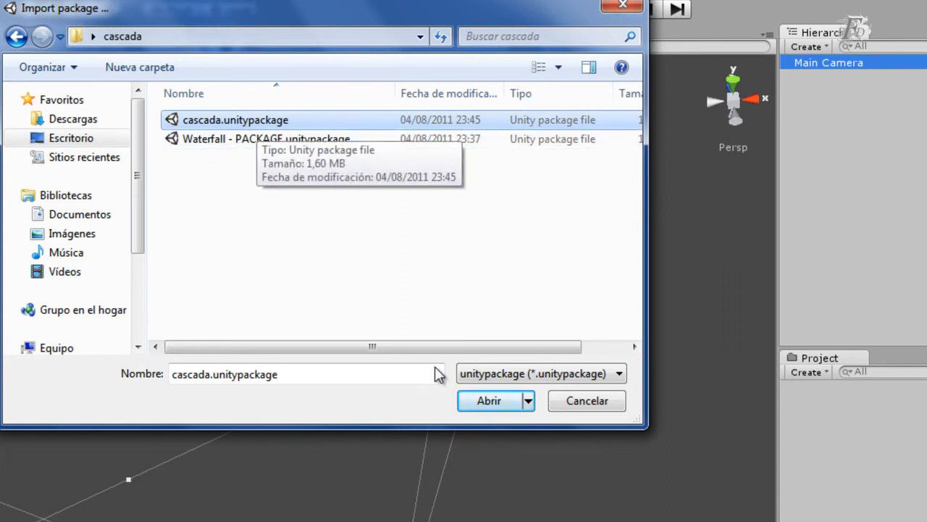
click(488, 402)
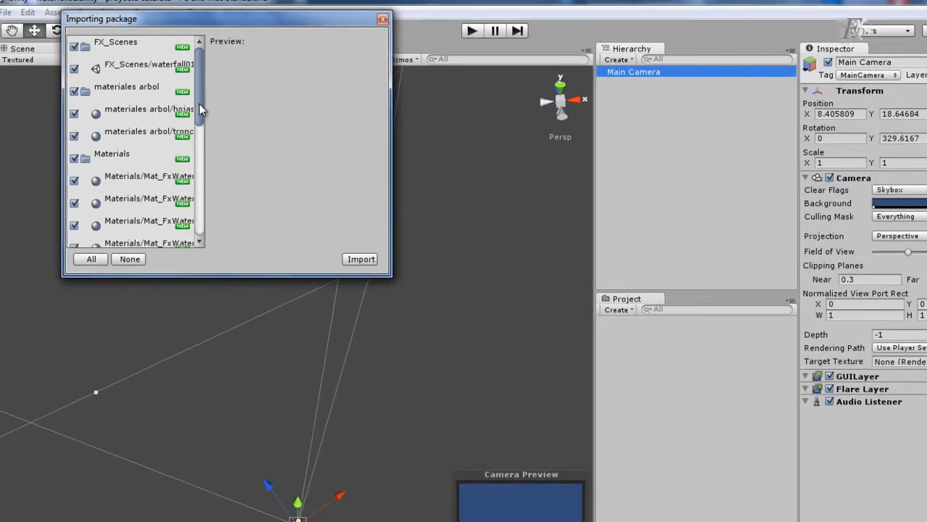
- Enlarge the package import window, review the listed waterfall assets and import all of them
drag(248, 106, 203, 101)
drag(390, 275, 743, 427)
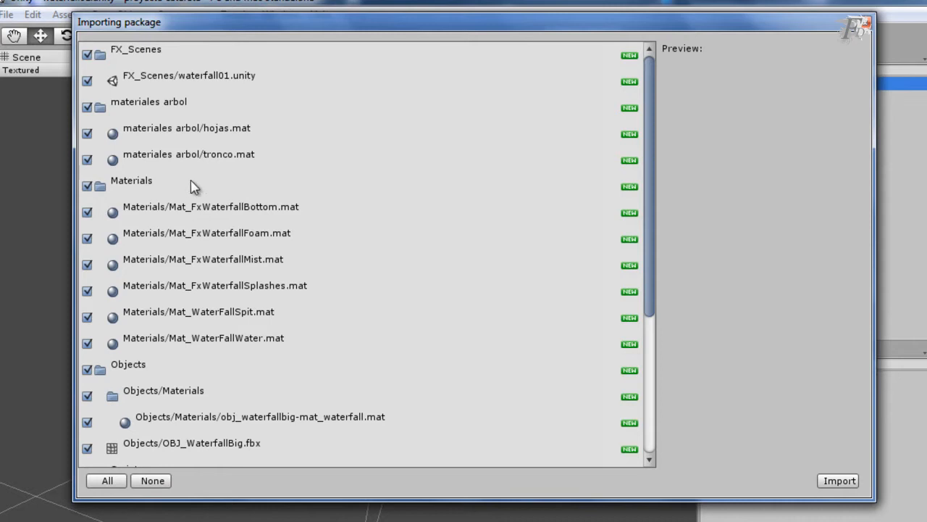
drag(649, 272, 660, 414)
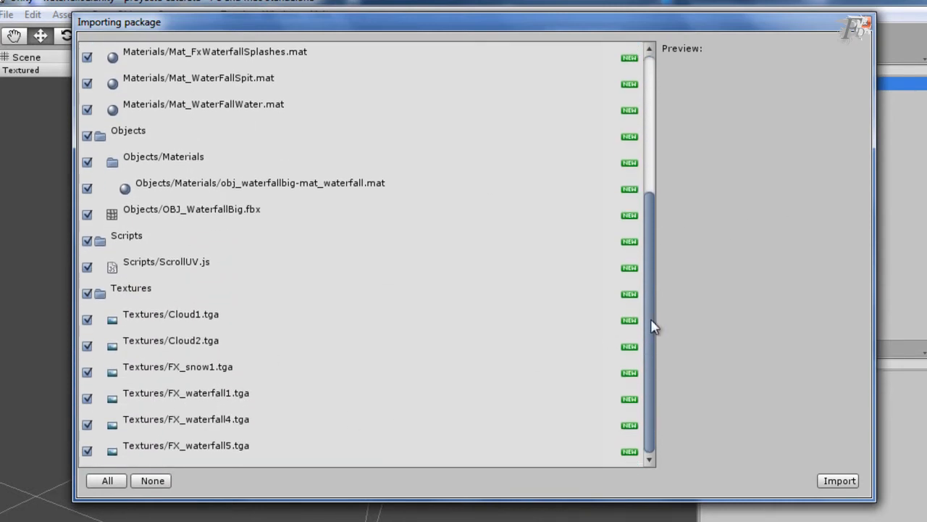
drag(654, 306, 611, 196)
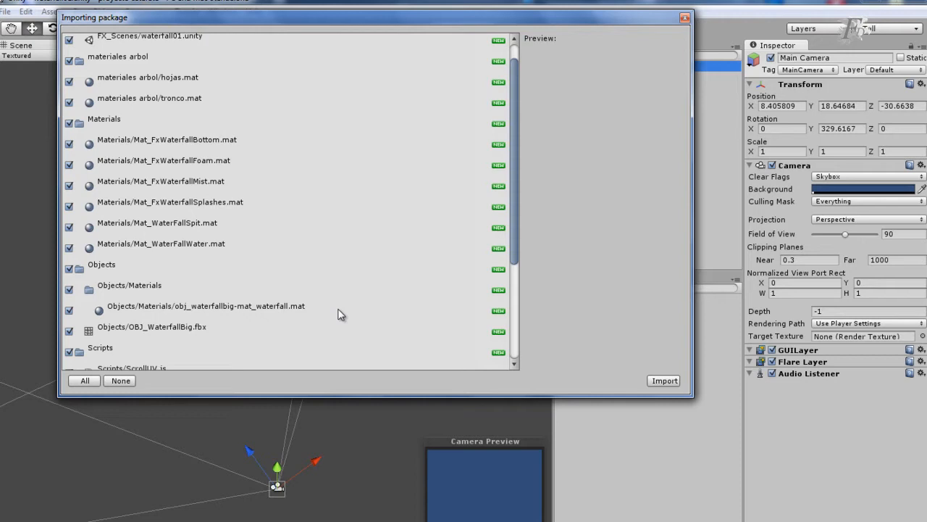
drag(516, 235, 511, 208)
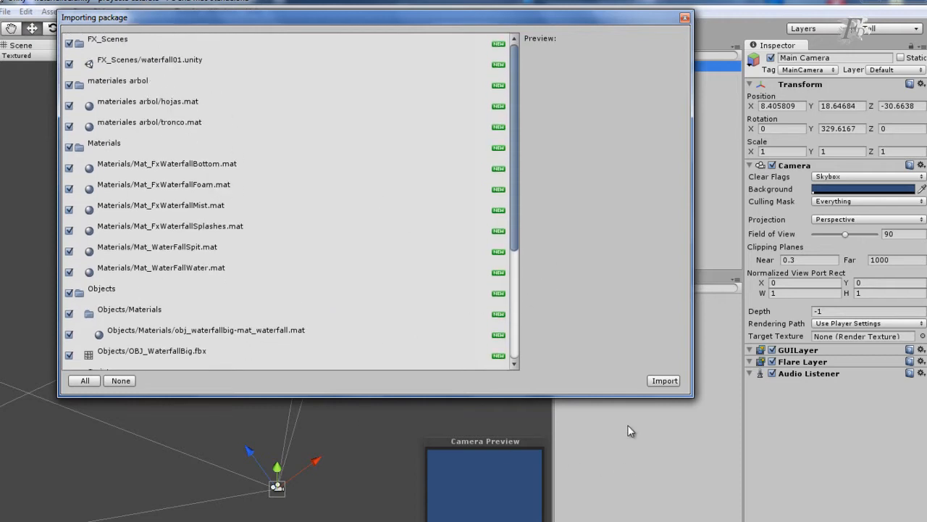
click(661, 380)
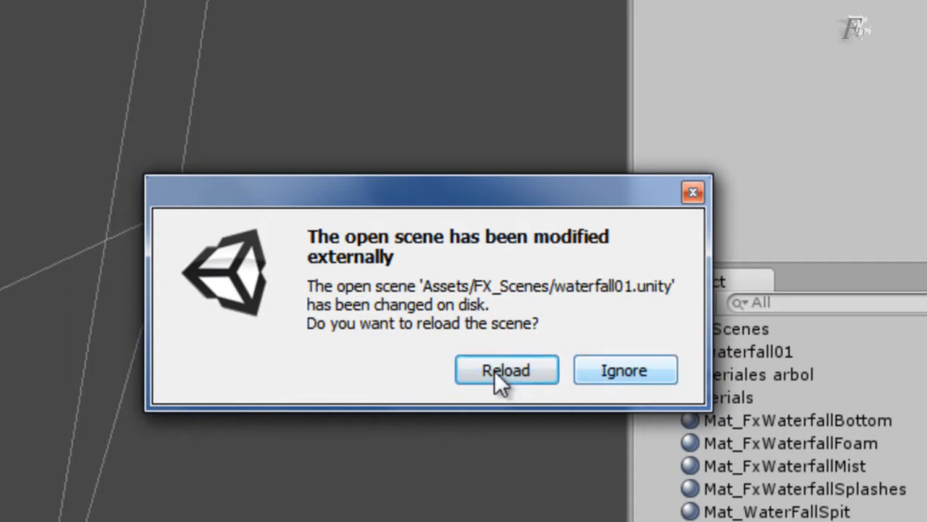
- Reload the externally modified waterfall01 scene and look over the waterfall in the scene
drag(498, 194, 476, 133)
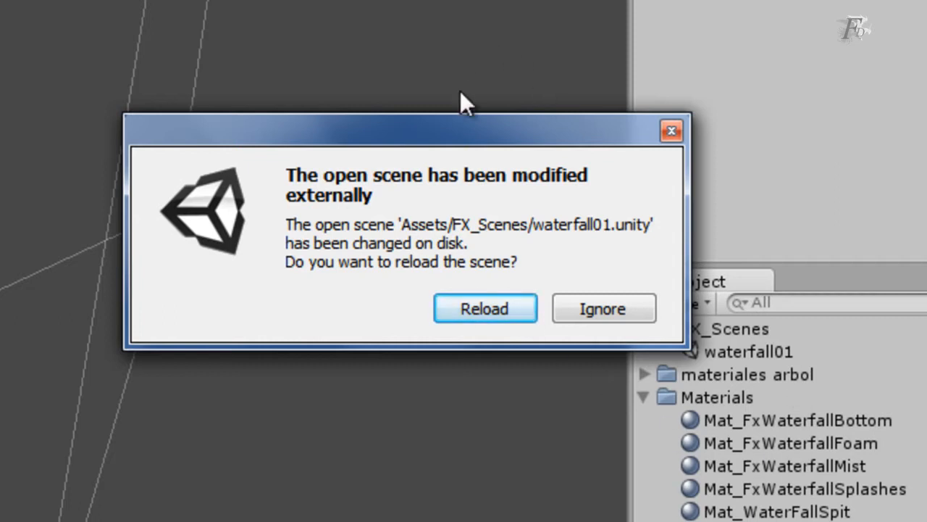
drag(469, 126, 508, 94)
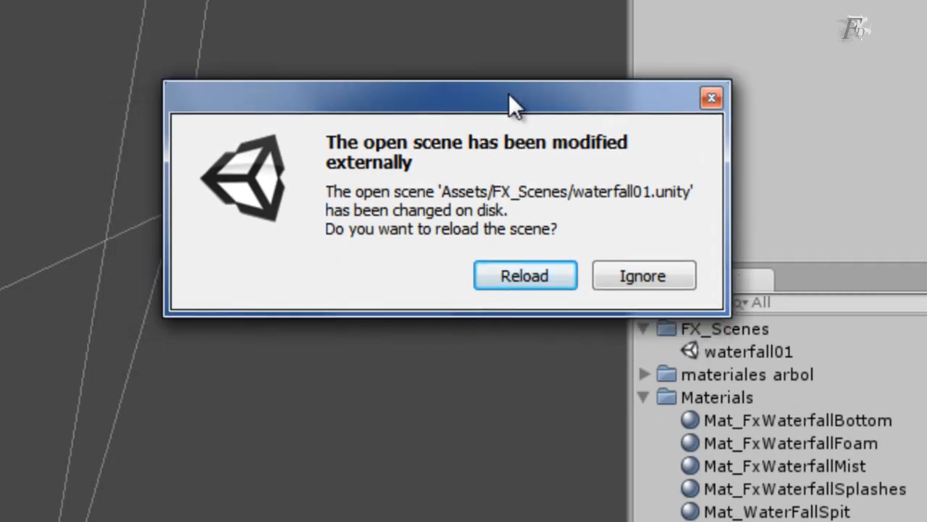
click(523, 275)
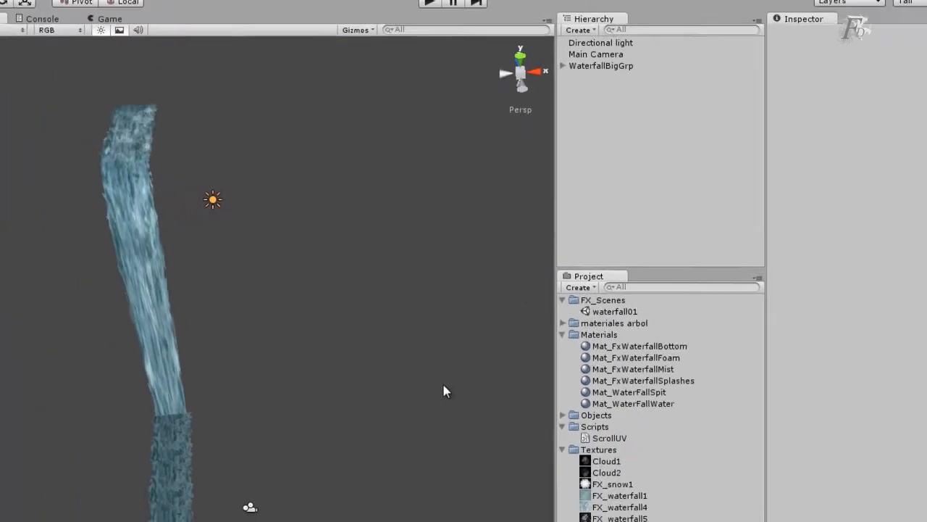
right_drag(349, 350, 328, 366)
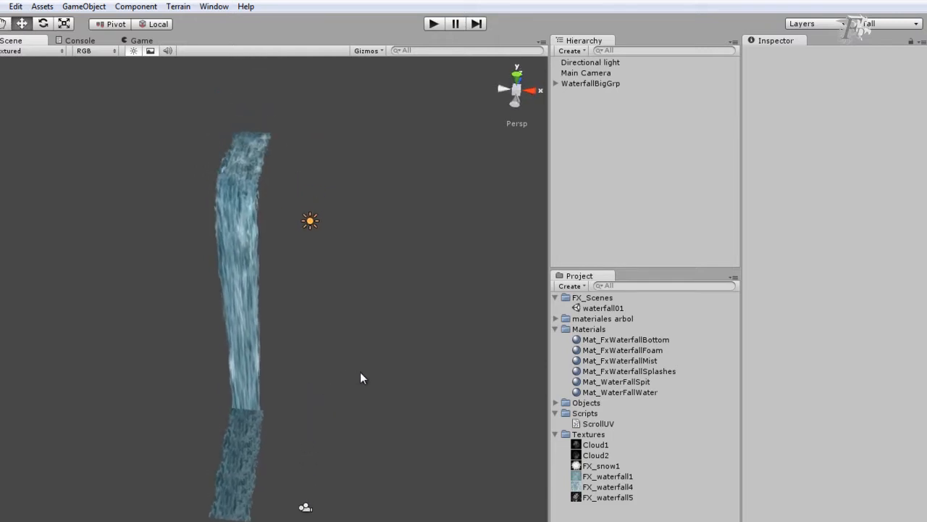
mouse_move(349, 399)
right_down()
mouse_move(339, 408)
mouse_move(333, 402)
right_up()
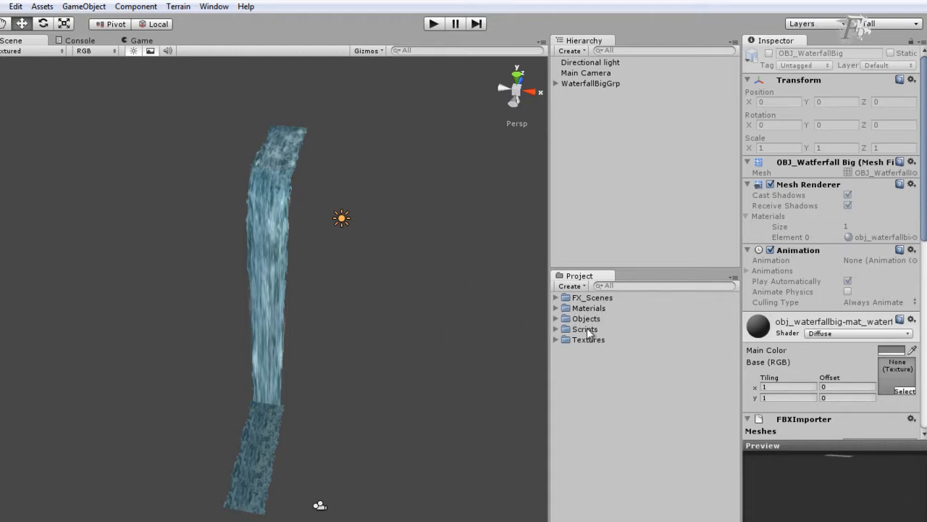
- Expand the FX_Scenes folder to select the waterfall01 scene, and expand the Materials folder
click(434, 24)
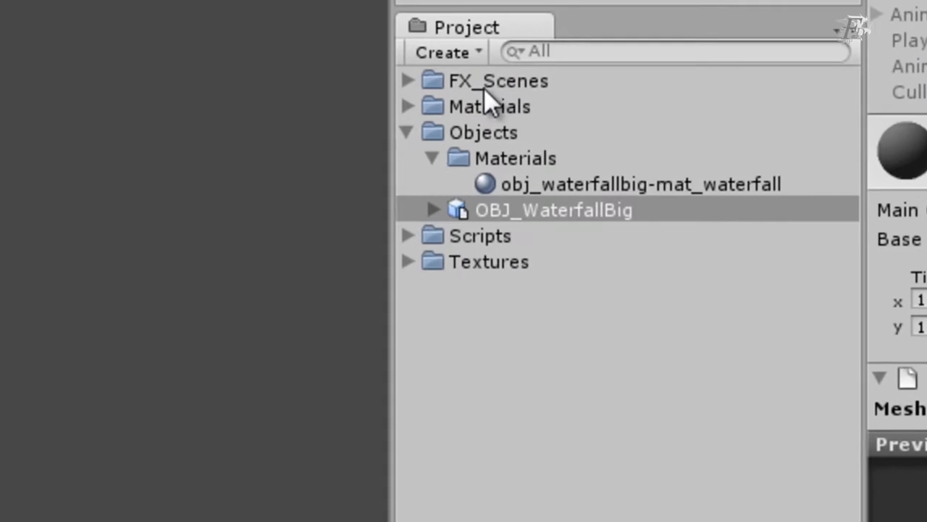
click(409, 79)
click(523, 110)
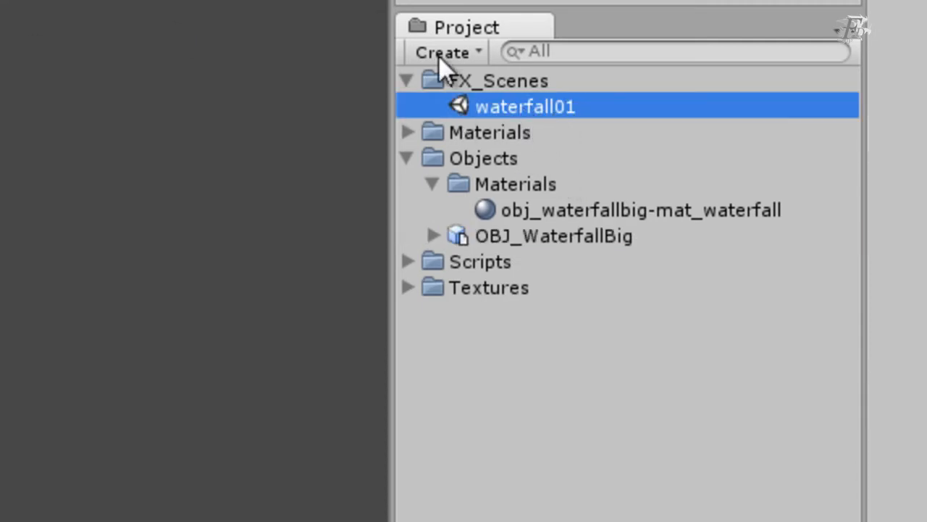
click(408, 133)
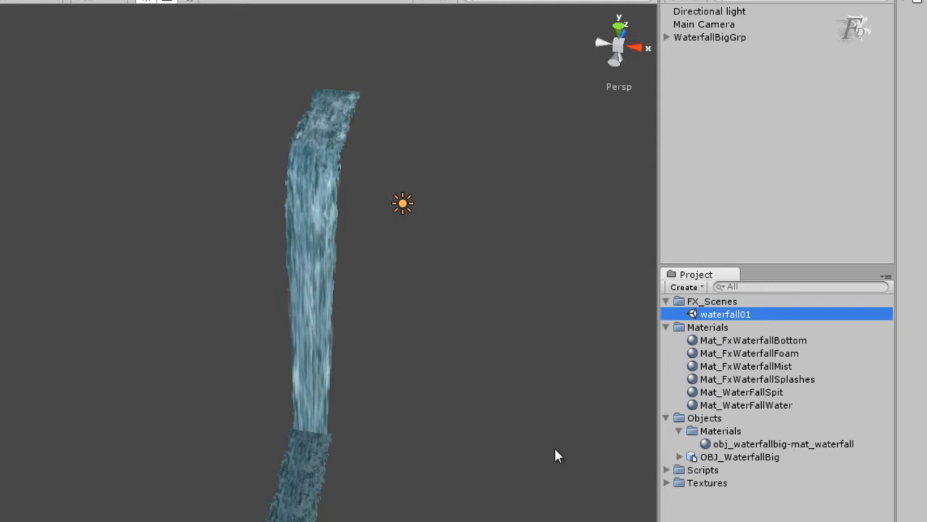
- Examine the waterfall material and OBJ_WaterfallBig mesh in Objects, plus the contents of the Scripts and Textures folders
click(746, 444)
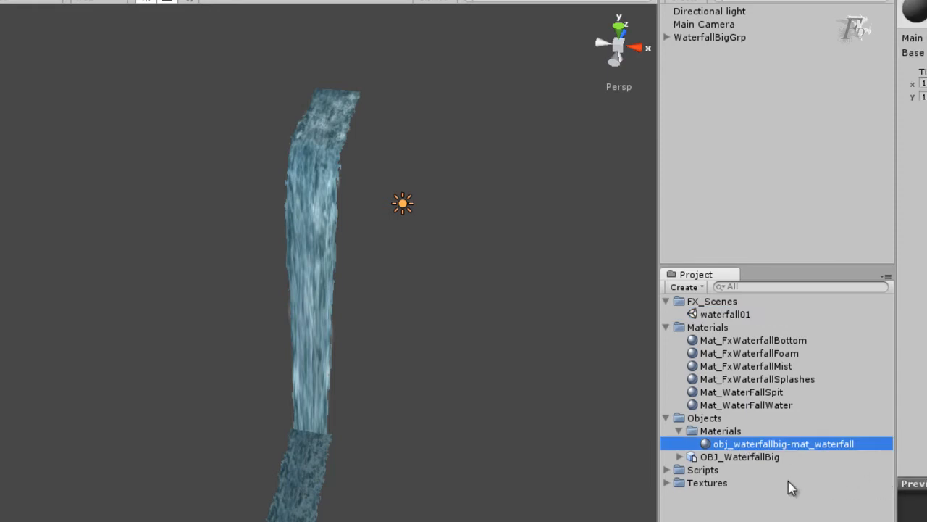
click(728, 457)
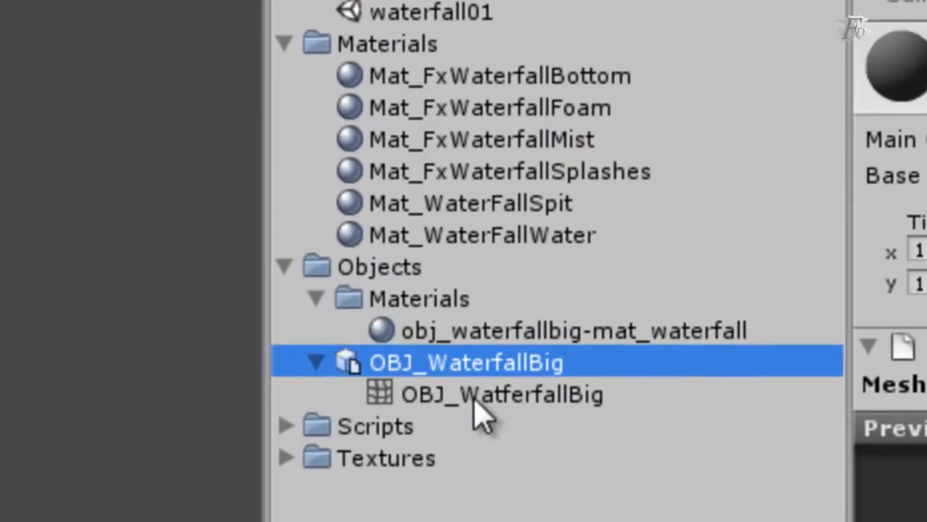
click(493, 406)
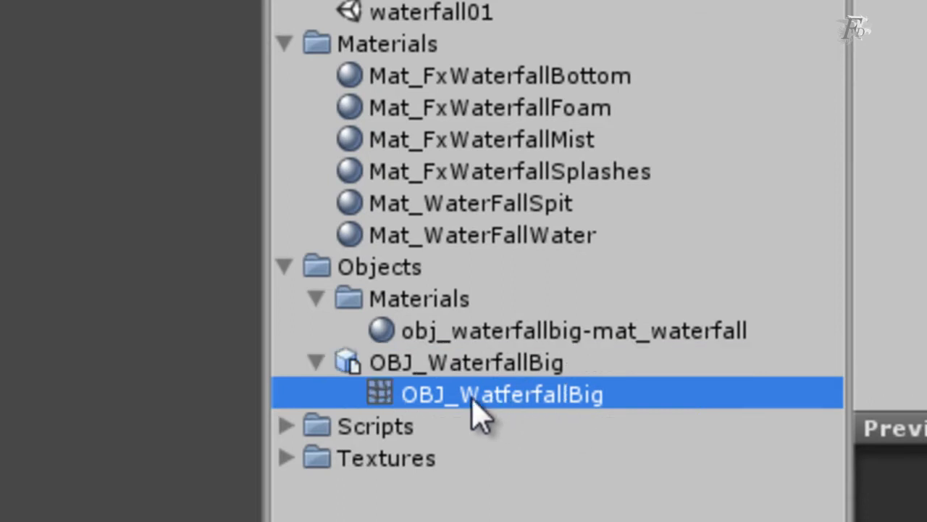
click(318, 363)
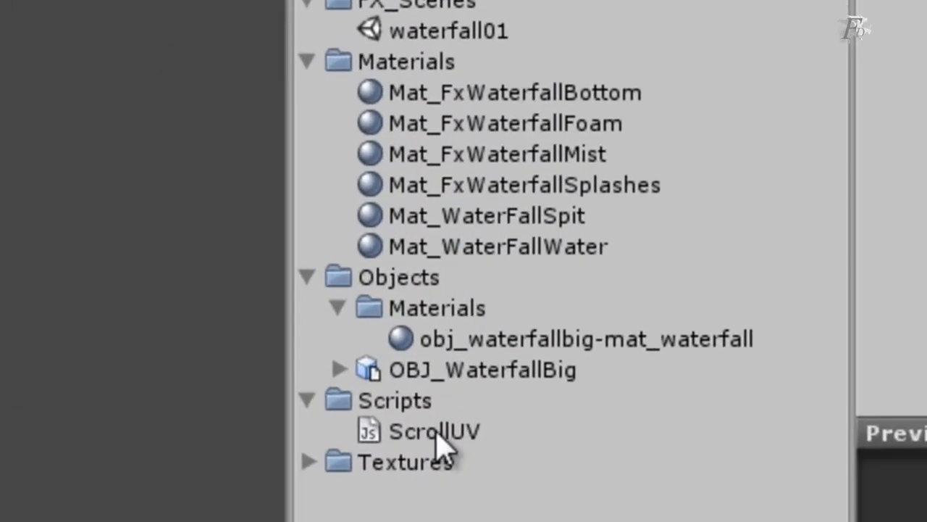
click(725, 484)
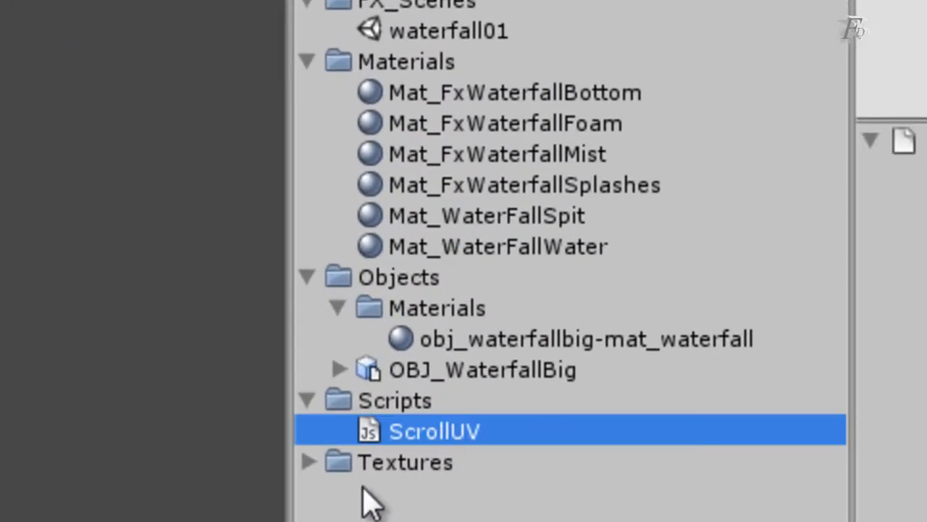
click(308, 462)
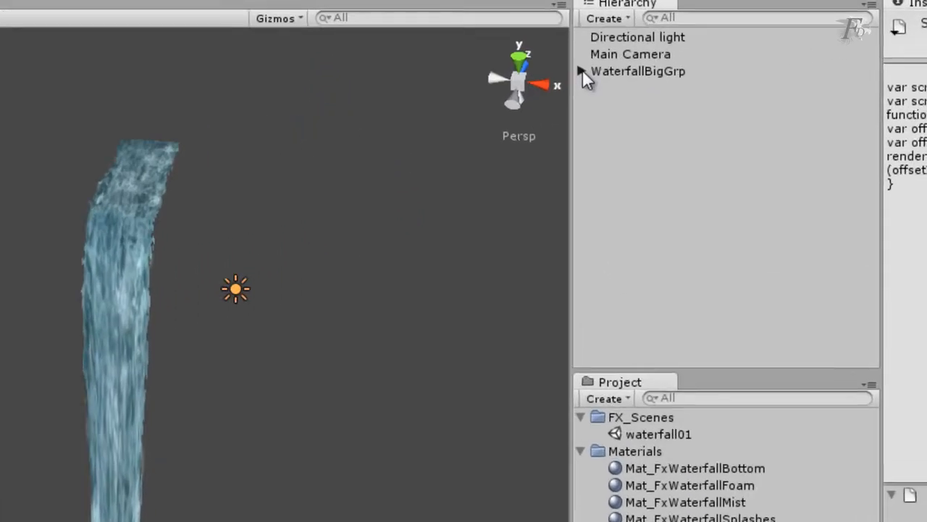
- Move the FX_WaterfallBigFoam emitter of WaterfallBigGrp aside along X, examine its particle settings, and undo the move
click(674, 52)
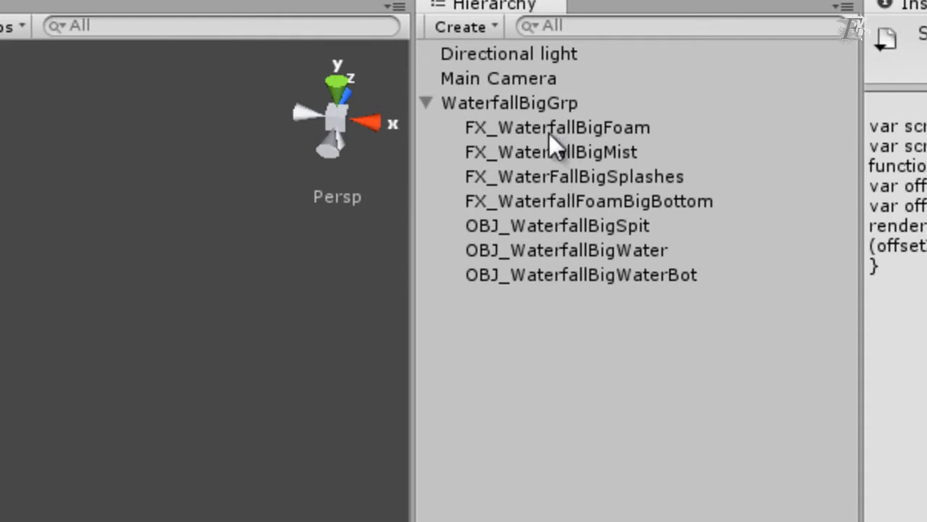
click(551, 130)
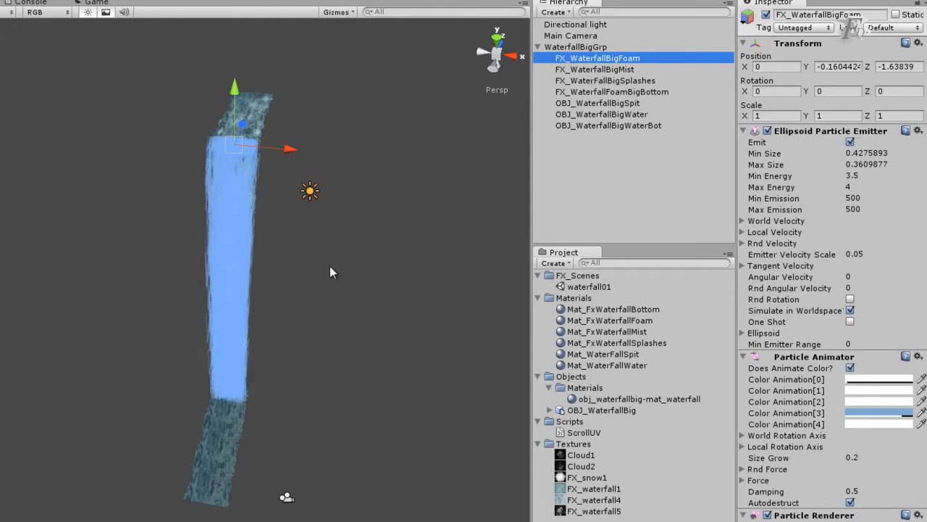
alt+drag(341, 309, 423, 137)
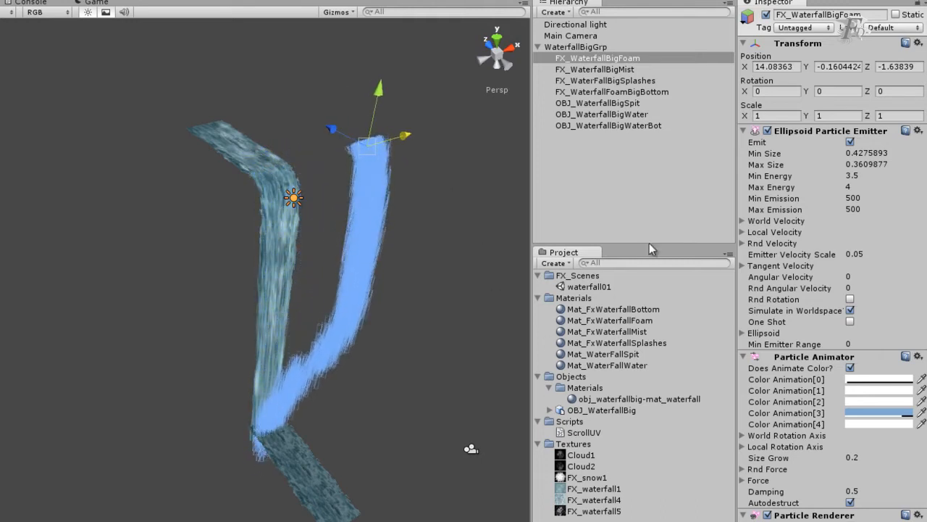
scroll(831, 261, down, 6)
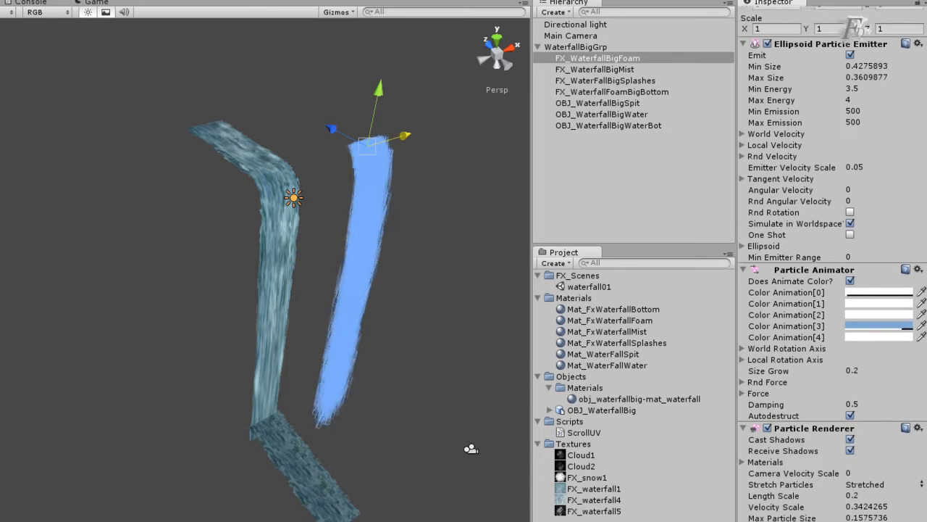
scroll(831, 260, up, 2)
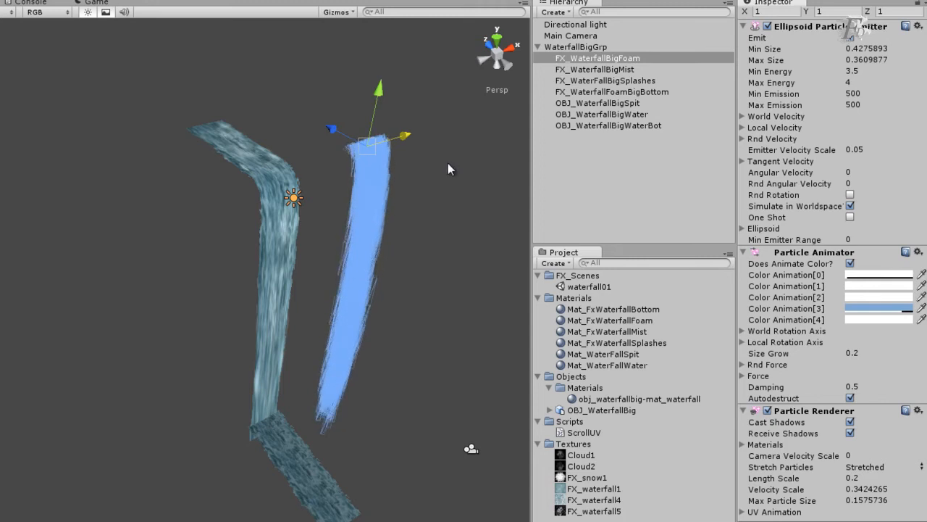
key(ctrl+z)
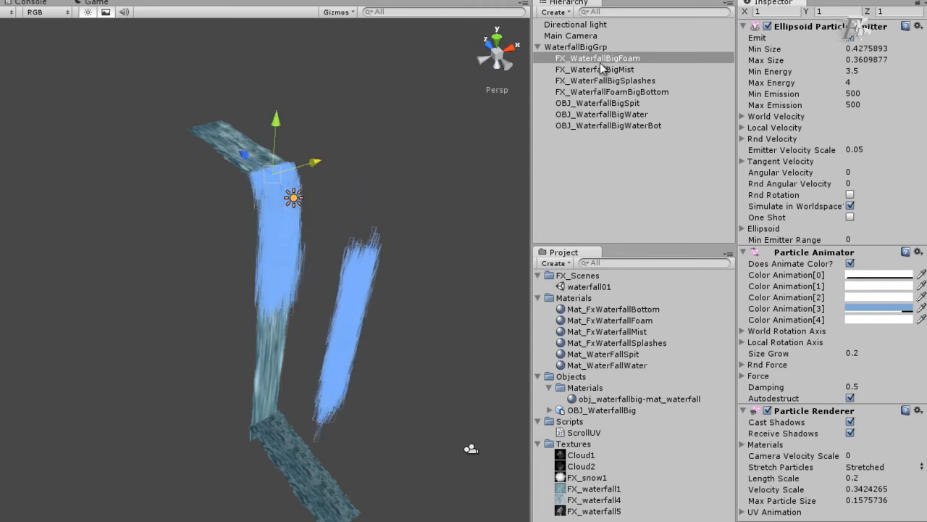
- Select FX_WaterfallBigMist and examine the mist particles around the foot of the waterfall
click(598, 69)
right_drag(411, 363, 499, 420)
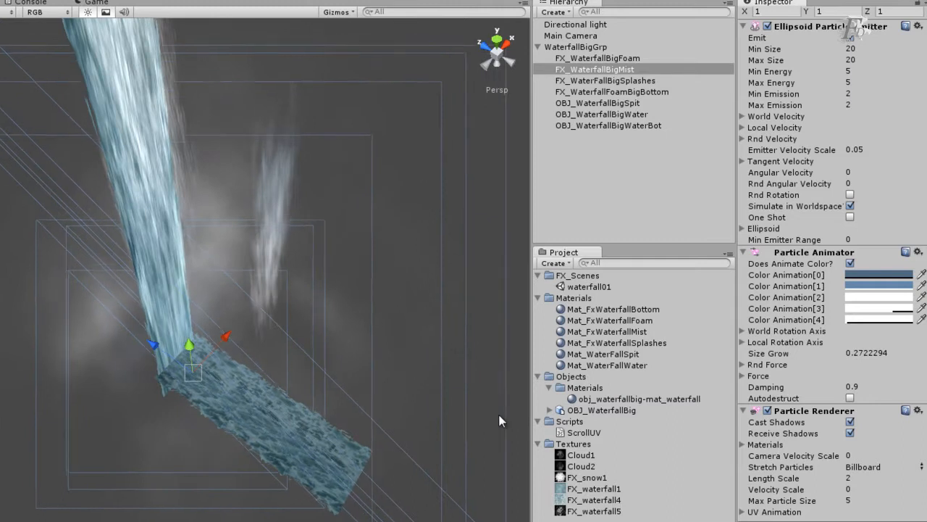
right_drag(450, 326, 436, 313)
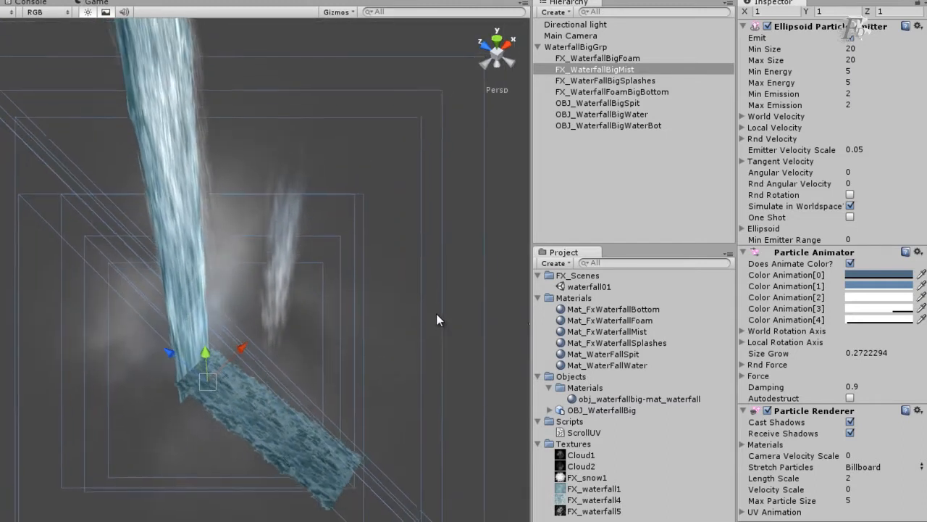
- Select FX_WaterFallBigSplashes and examine the splash particles where the water lands
click(602, 80)
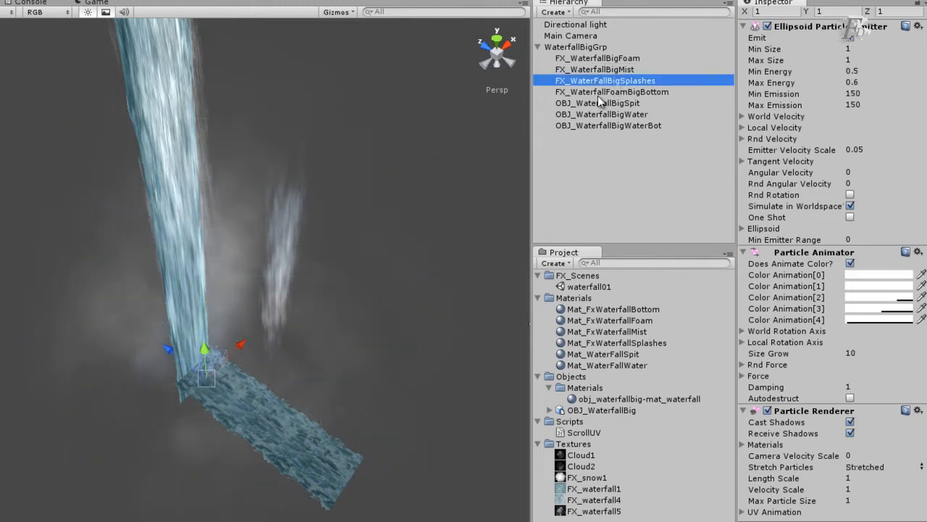
right_drag(360, 325, 378, 329)
key(a)
key(w)
key(s)
key(s)
- Select FX_WaterfallFoamBigBottom and examine its foam particles over the lower stretch of water
click(622, 92)
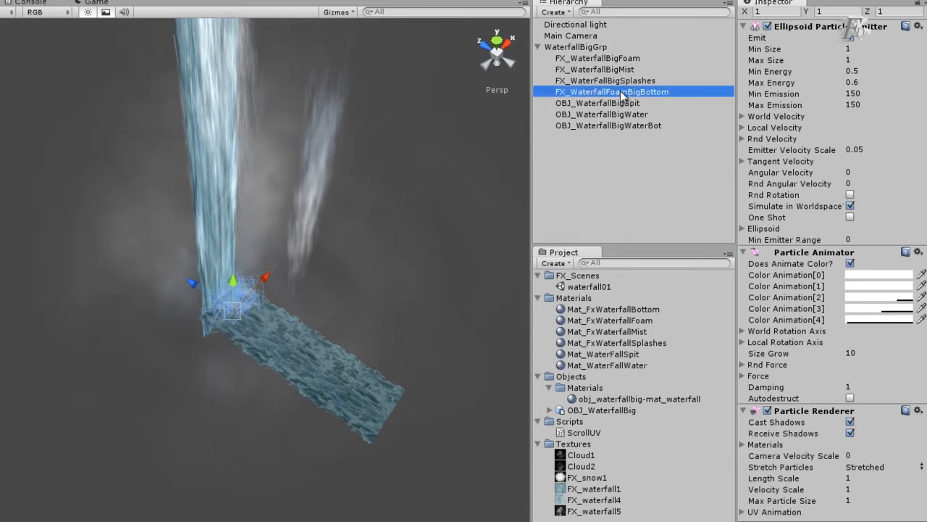
alt+drag(377, 300, 405, 349)
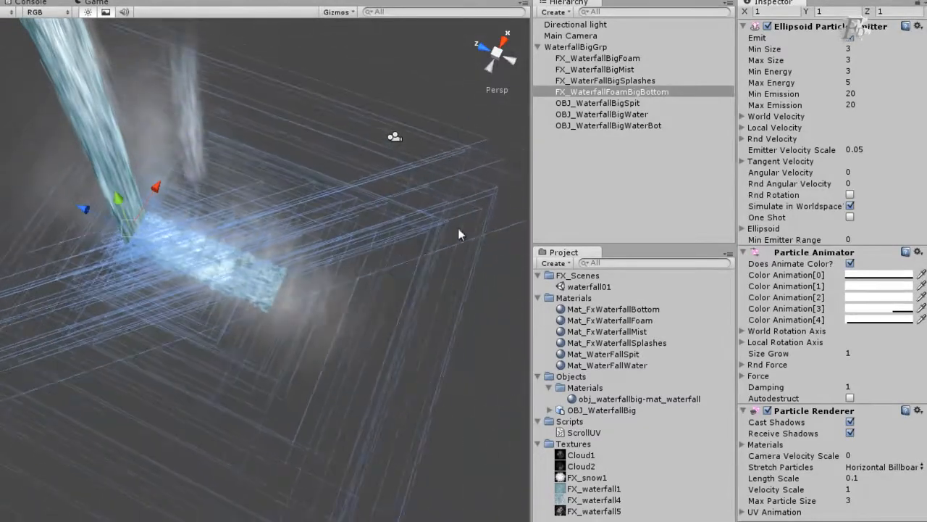
- Move the FX_WaterFallBigSplashes emitter away from the waterfall, examine its splash particles, and undo the move
alt+drag(254, 207, 238, 346)
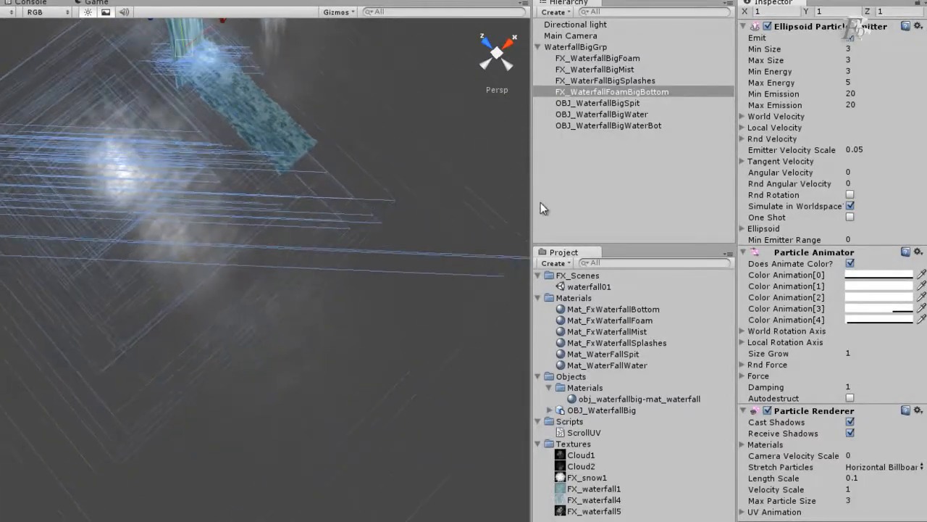
click(593, 81)
alt+drag(413, 241, 292, 205)
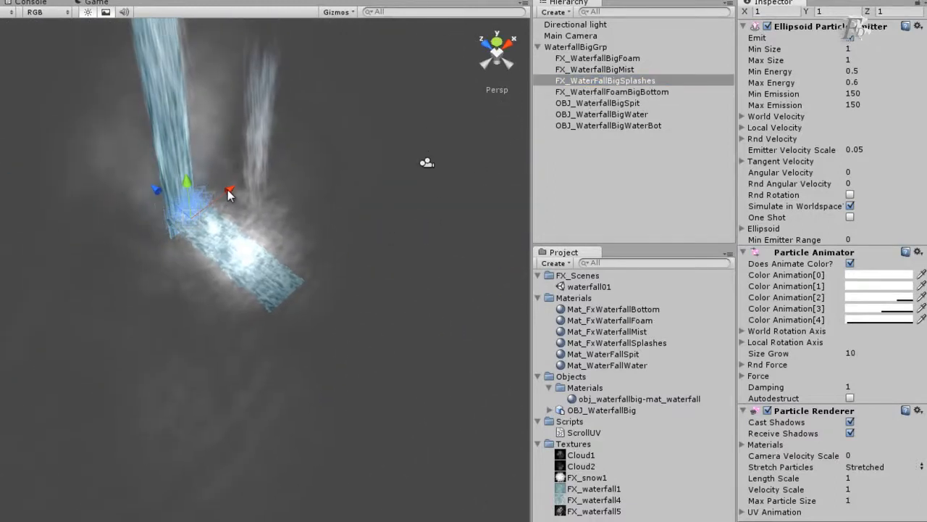
alt+drag(142, 316, 115, 420)
middle_drag(110, 412, 202, 407)
alt+drag(203, 407, 220, 416)
right_drag(220, 416, 310, 276)
key(w)
key(d)
key(s)
key(a)
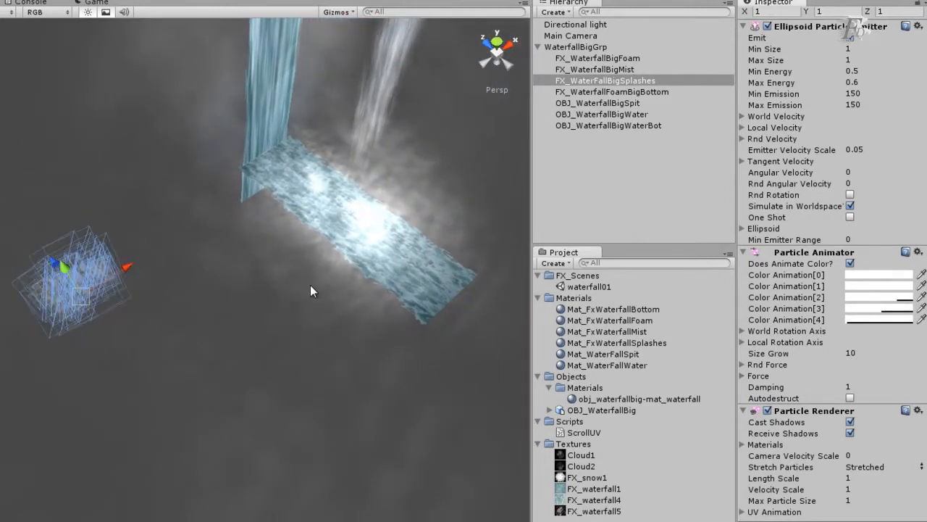
key(ctrl+z)
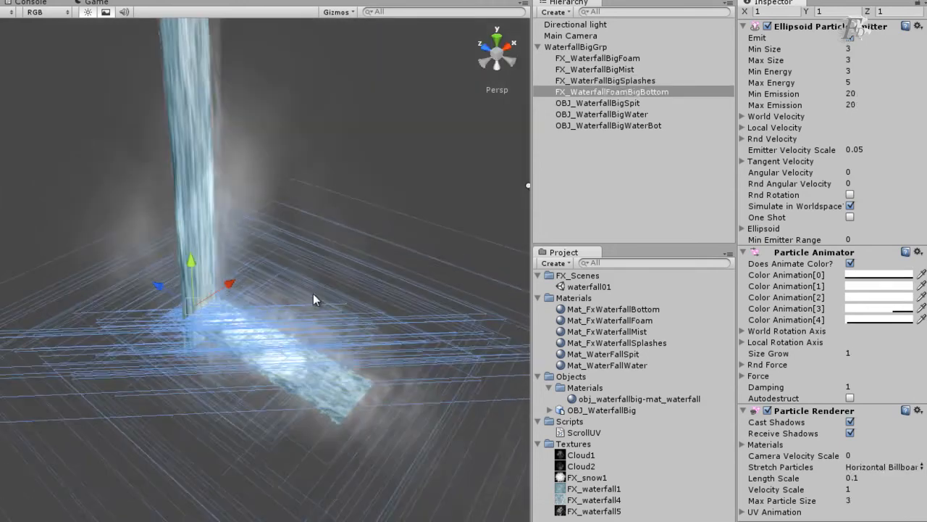
- Examine the foam at the foot of the waterfall and the falling water over its full height
middle_drag(293, 302, 308, 286)
right_drag(308, 286, 267, 309)
alt+drag(258, 306, 273, 303)
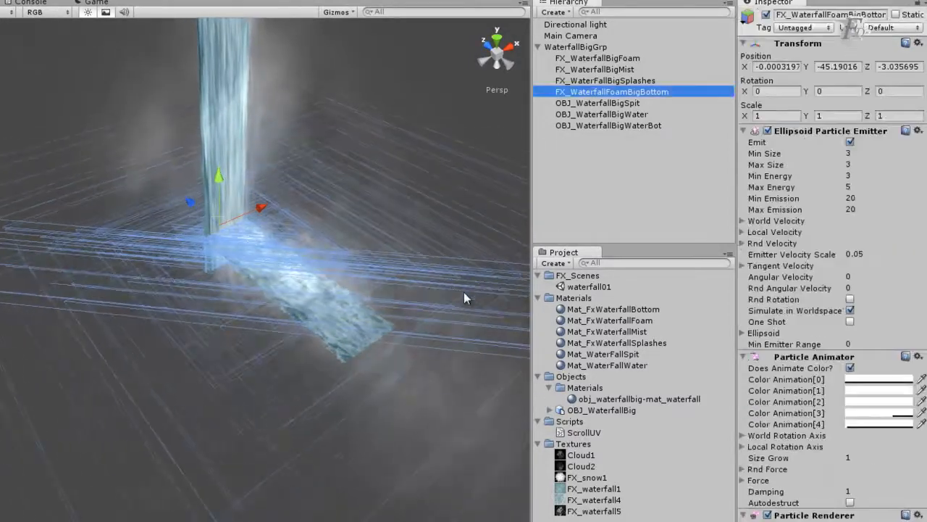
alt+drag(243, 367, 269, 201)
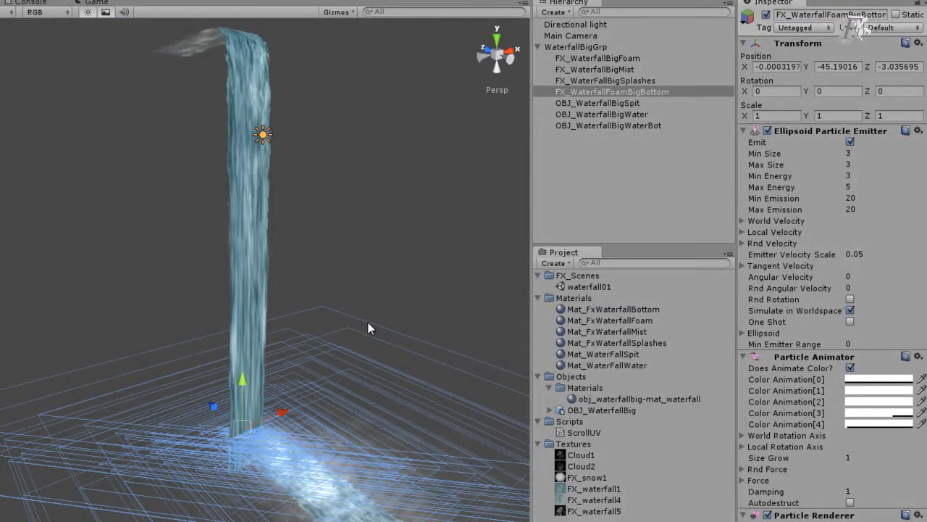
key(ctrl+p)
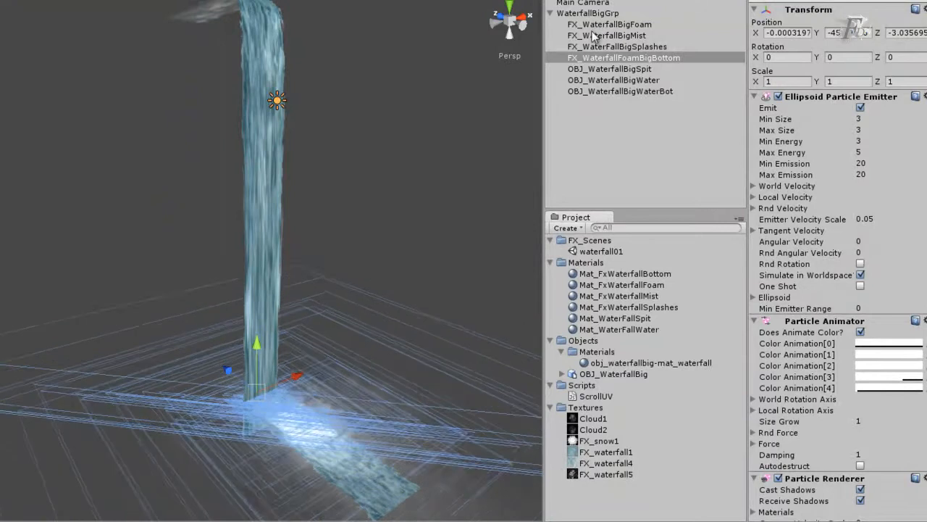
- Move the OBJ_WaterfallBigSpit mesh aside to about X -15.44, examine its water layer, and undo the move
click(592, 68)
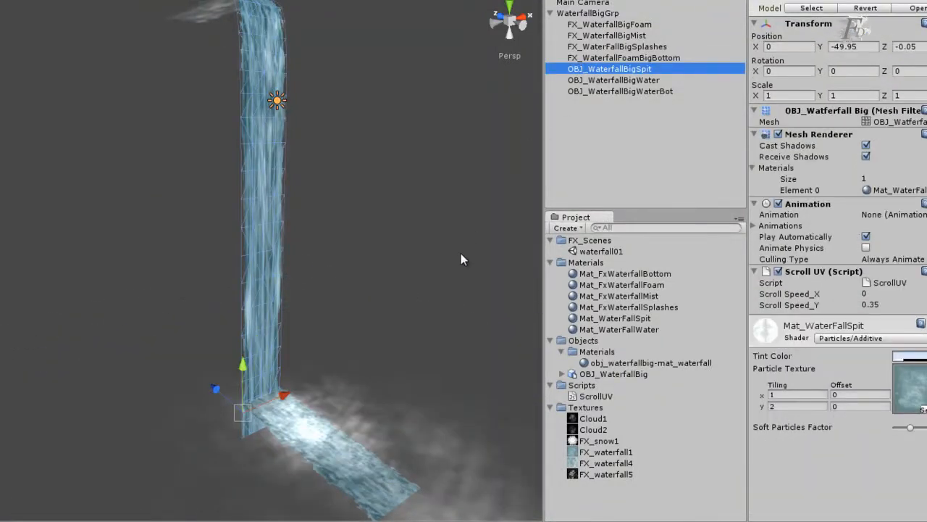
mouse_move(403, 299)
right_down()
mouse_move(411, 289)
mouse_move(402, 294)
right_up()
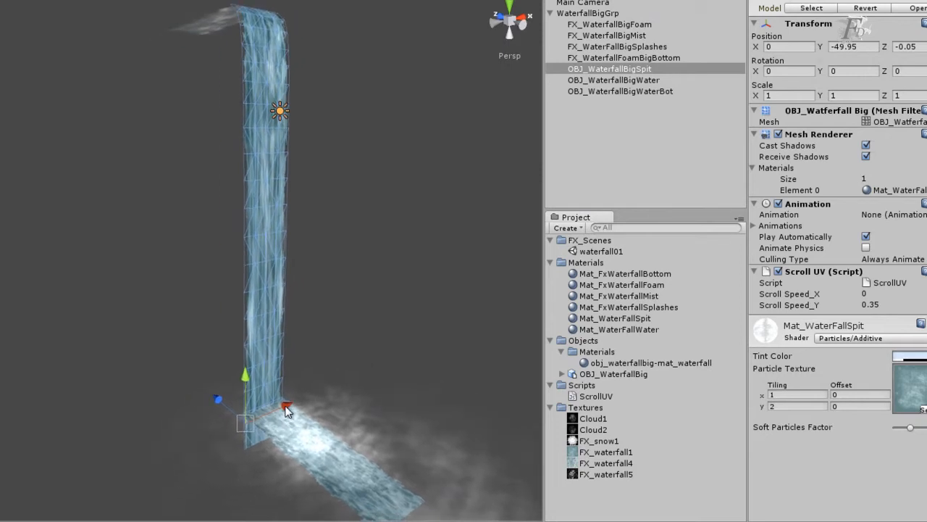
drag(287, 411, 191, 444)
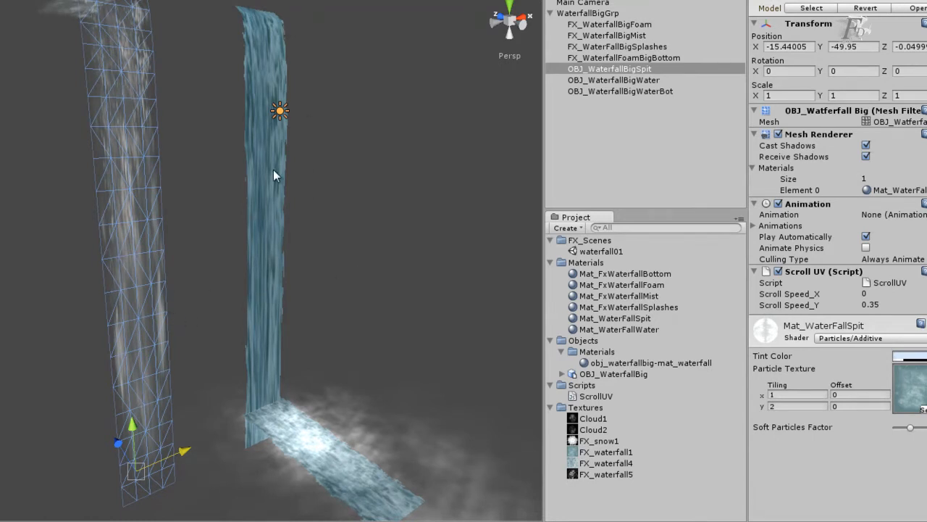
alt+drag(380, 343, 332, 339)
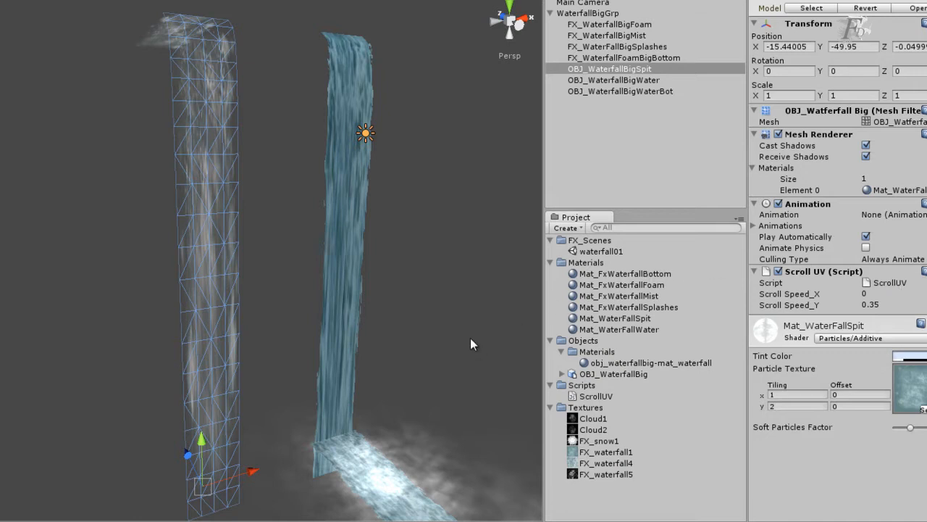
alt+drag(468, 319, 503, 341)
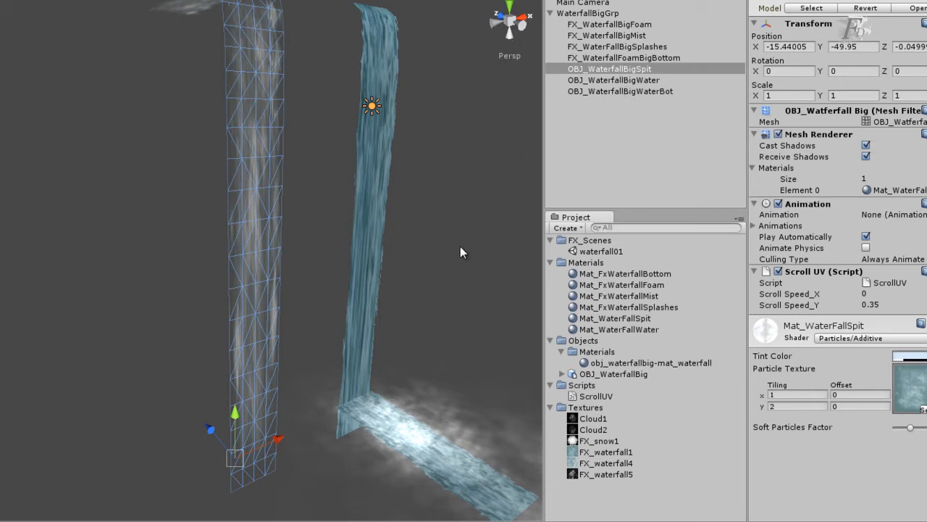
key(ctrl+z)
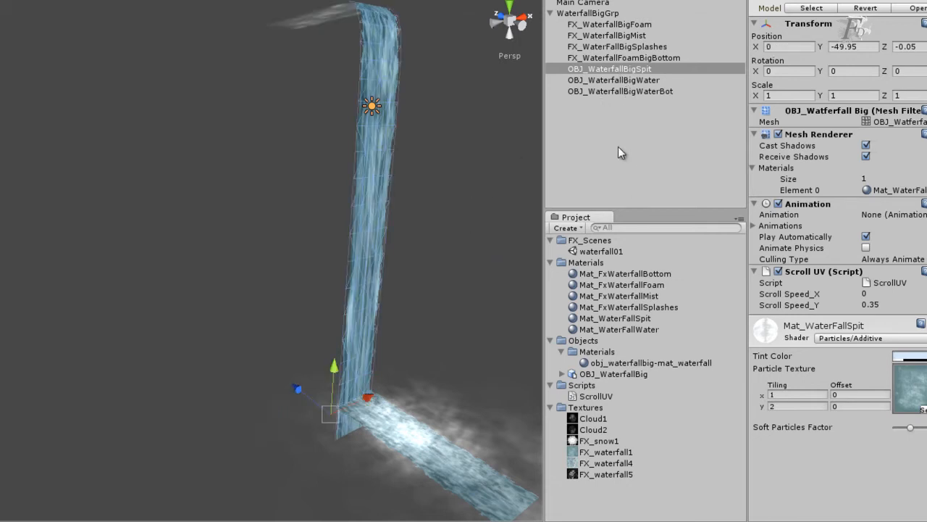
- Move the OBJ_WaterfallBigWater mesh aside to about X -18.29 and examine its water layer separately
click(641, 82)
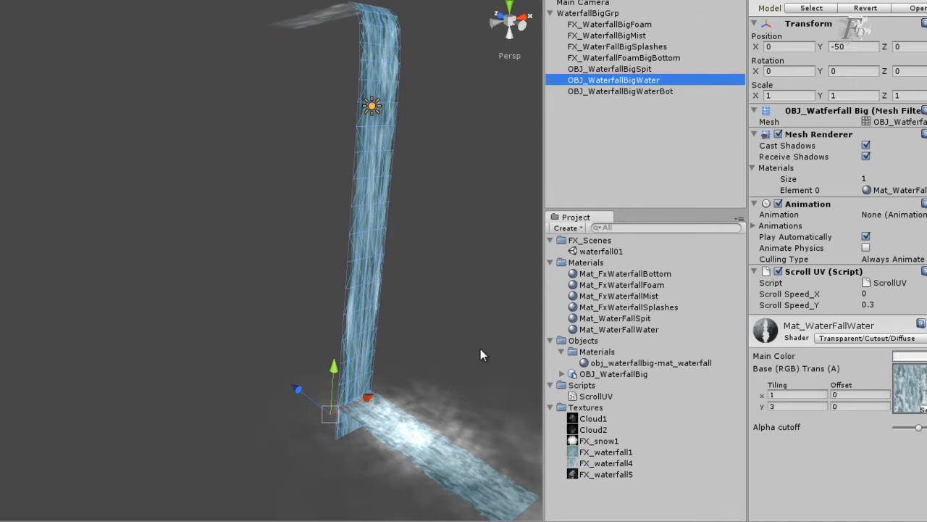
alt+drag(480, 348, 477, 360)
drag(376, 371, 278, 406)
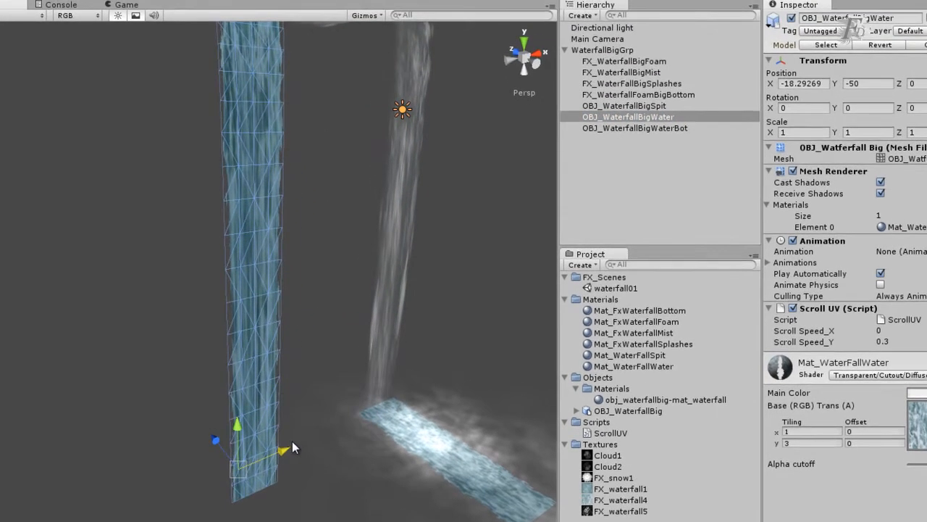
alt+drag(444, 321, 458, 343)
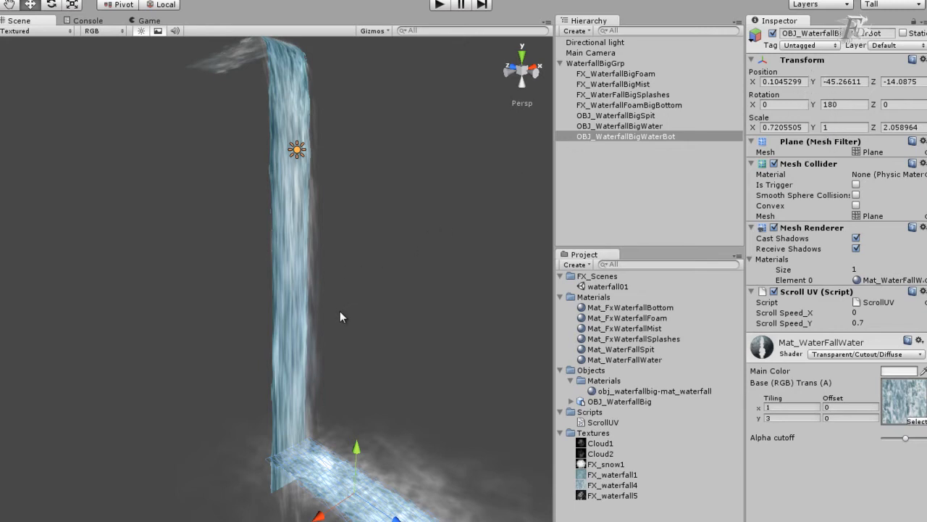
- Compare the Scroll UV and material settings of OBJ_WaterfallBigWater and OBJ_WaterfallBigSpit, and check the foam particles in front of them
click(609, 126)
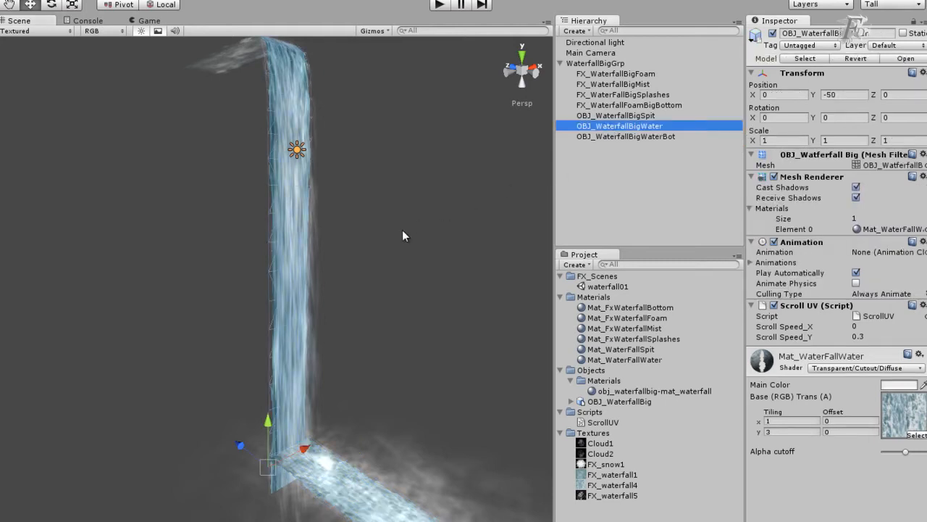
click(616, 116)
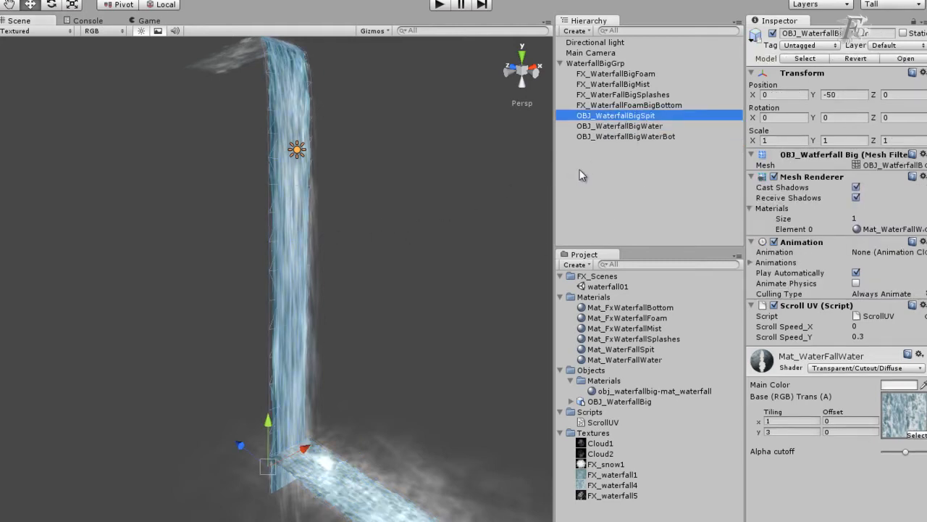
click(642, 128)
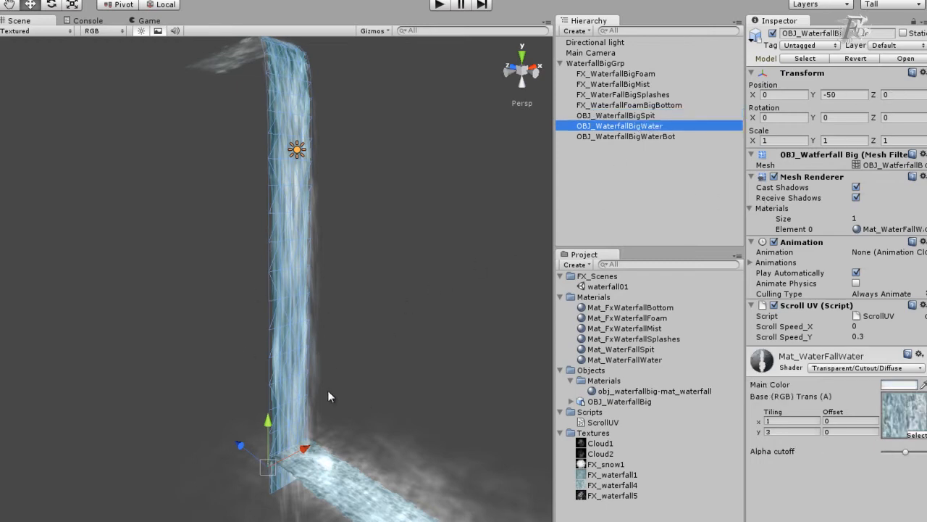
click(623, 116)
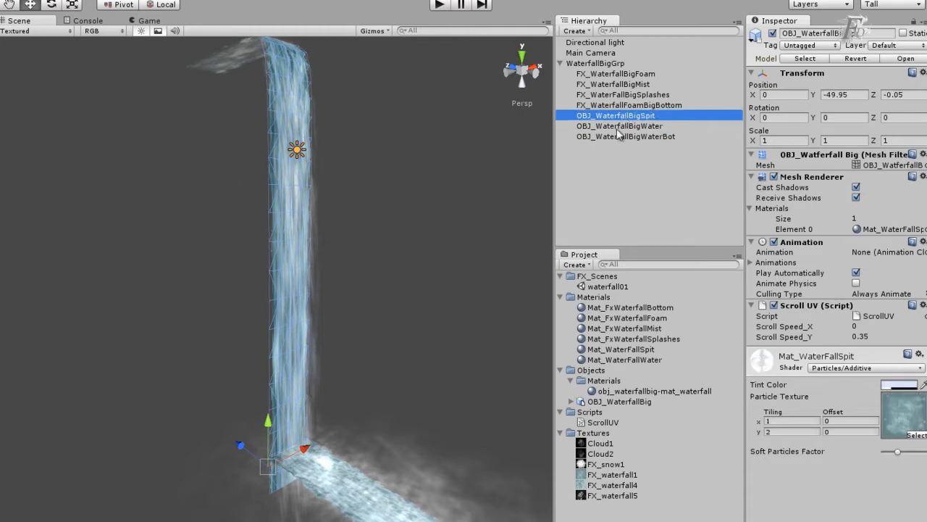
click(289, 207)
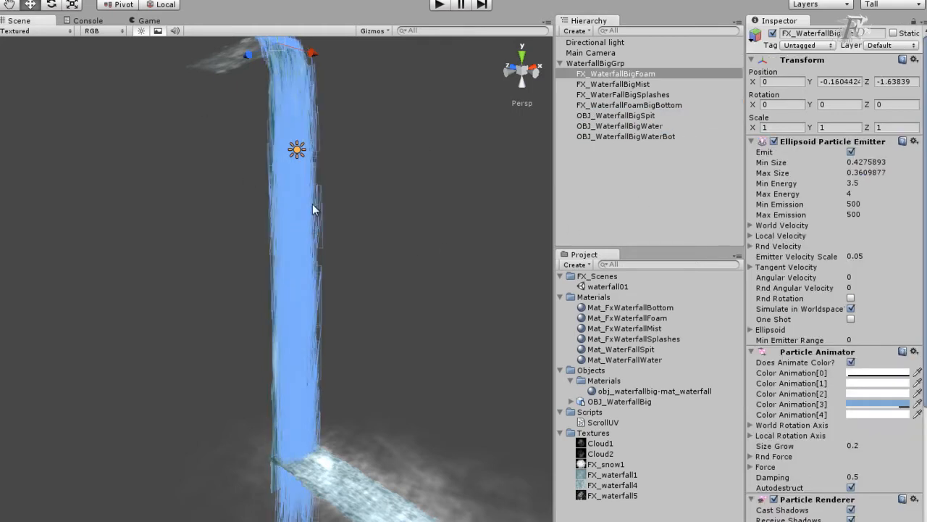
- Scale the OBJ_WaterfallBigSpit and OBJ_WaterfallBigWater meshes uniformly to about 0.73
click(625, 116)
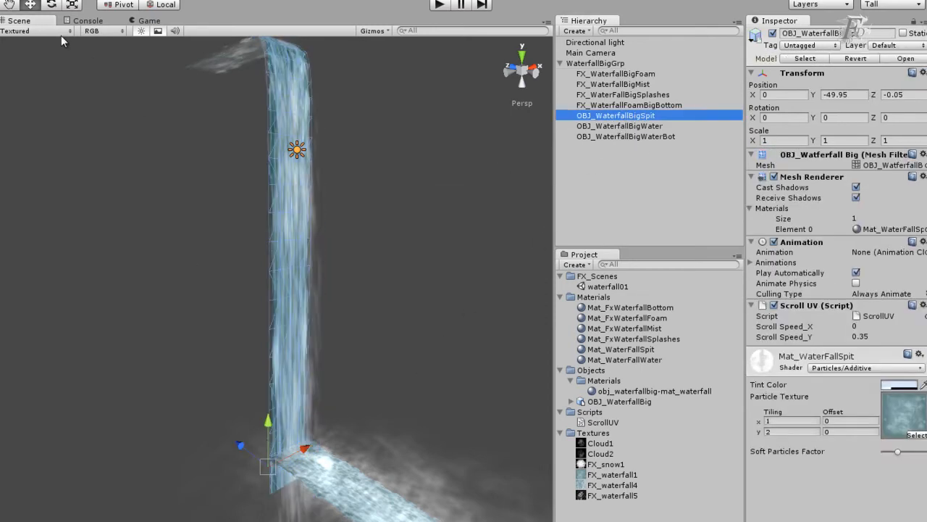
click(74, 5)
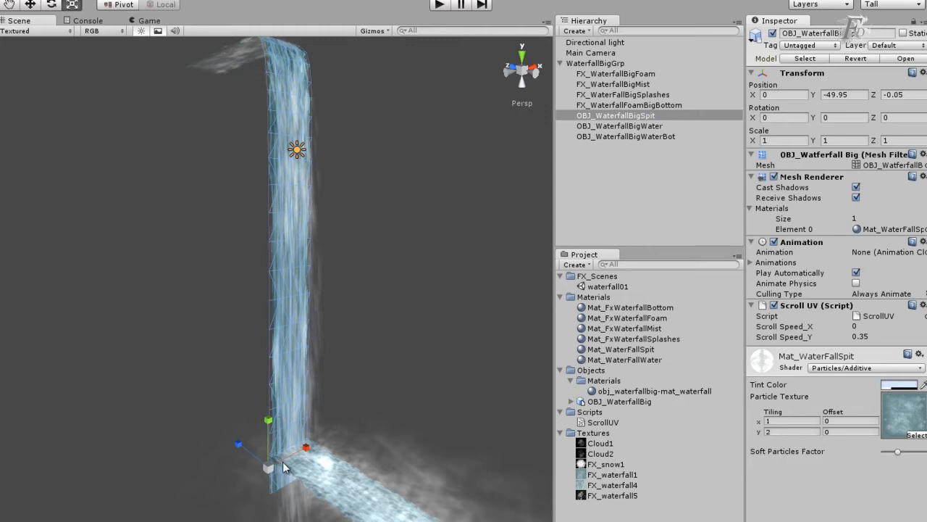
drag(268, 467, 274, 487)
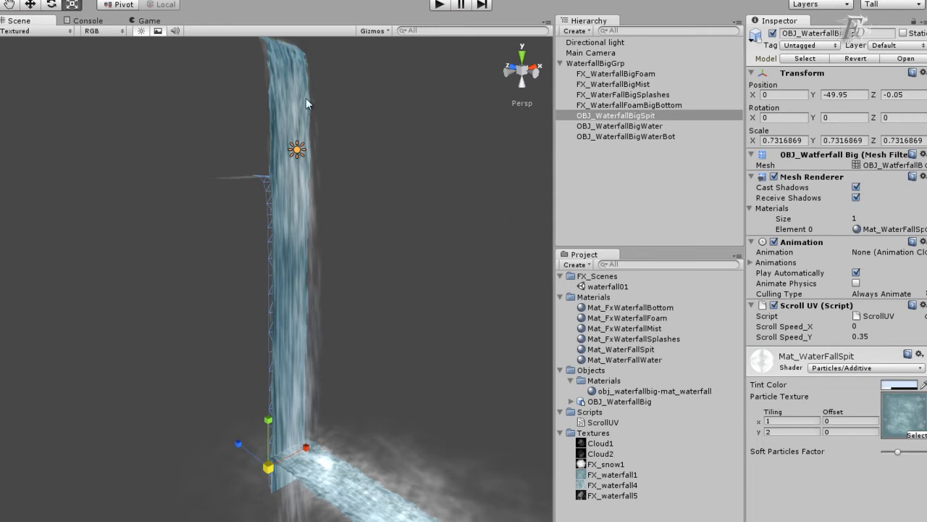
click(633, 127)
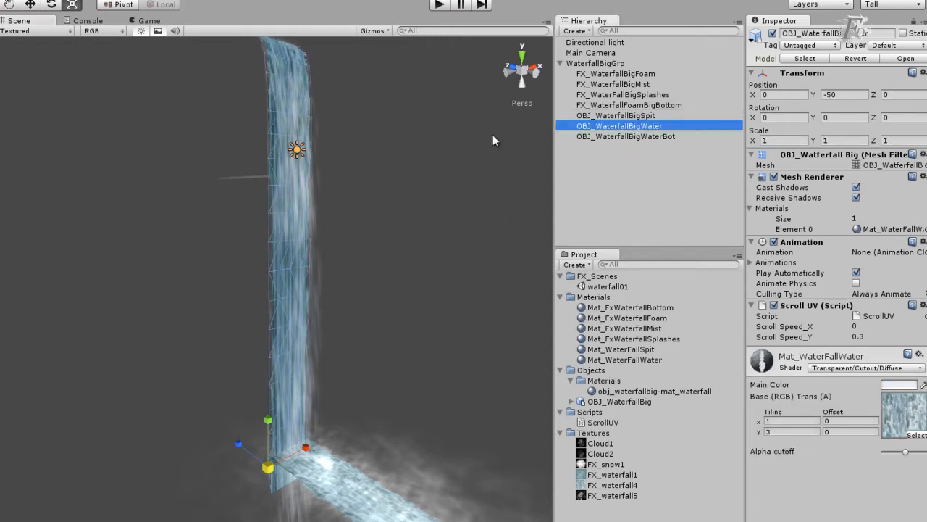
drag(270, 470, 269, 491)
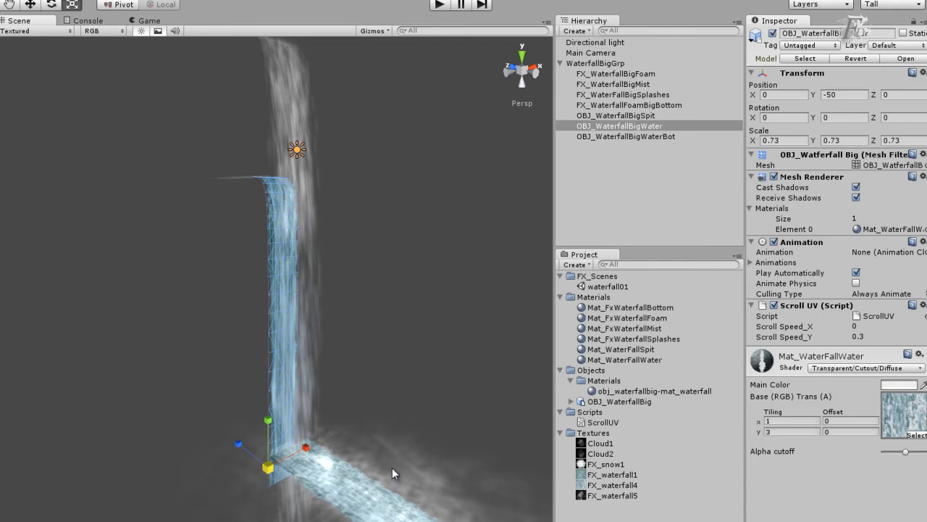
- Compare the FX_WaterfallBigFoam particles with the scaled-down meshes, and undo the scaling of both meshes
click(621, 137)
click(300, 123)
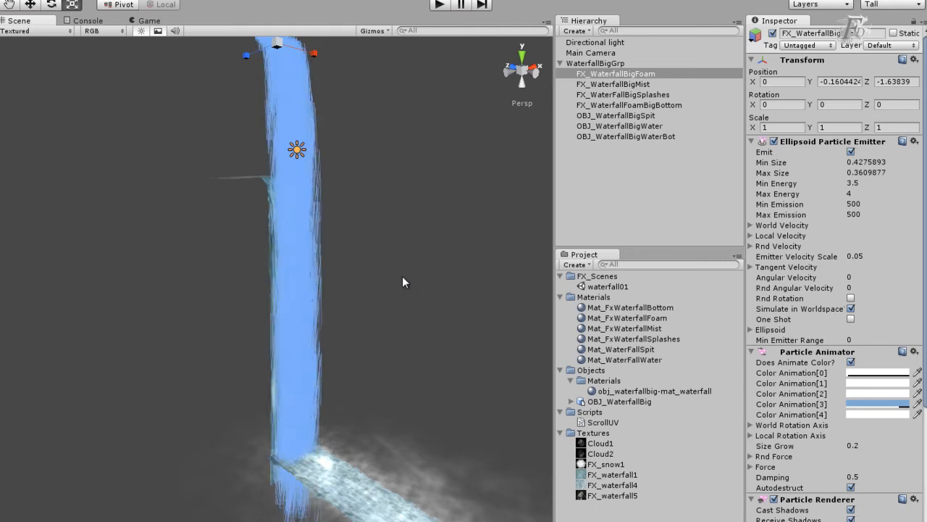
right_drag(411, 270, 414, 256)
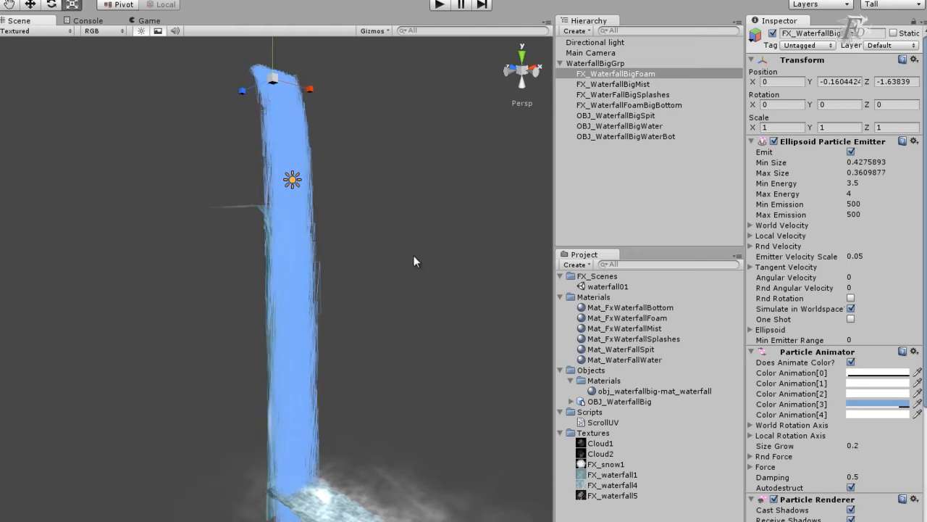
key(ctrl+z)
key(ctrl+z)
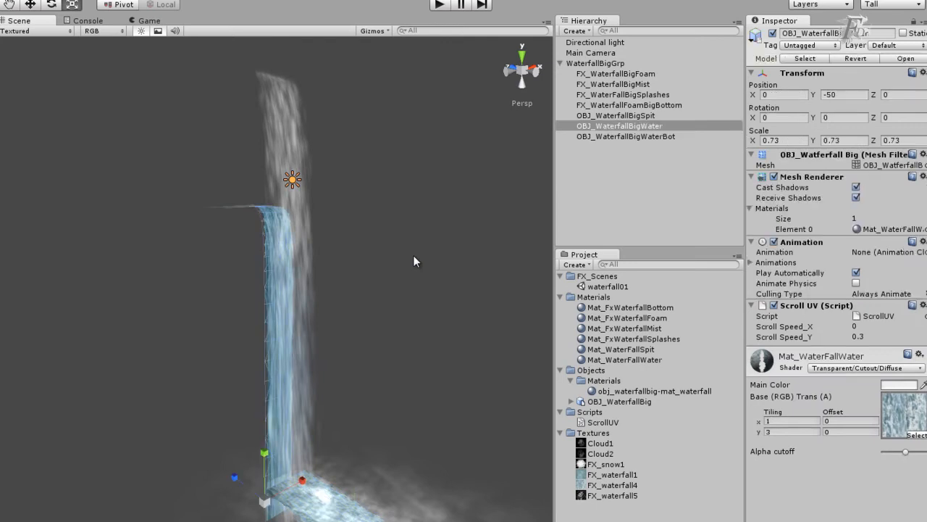
key(ctrl+z)
key(ctrl+z)
key(ctrl+z)
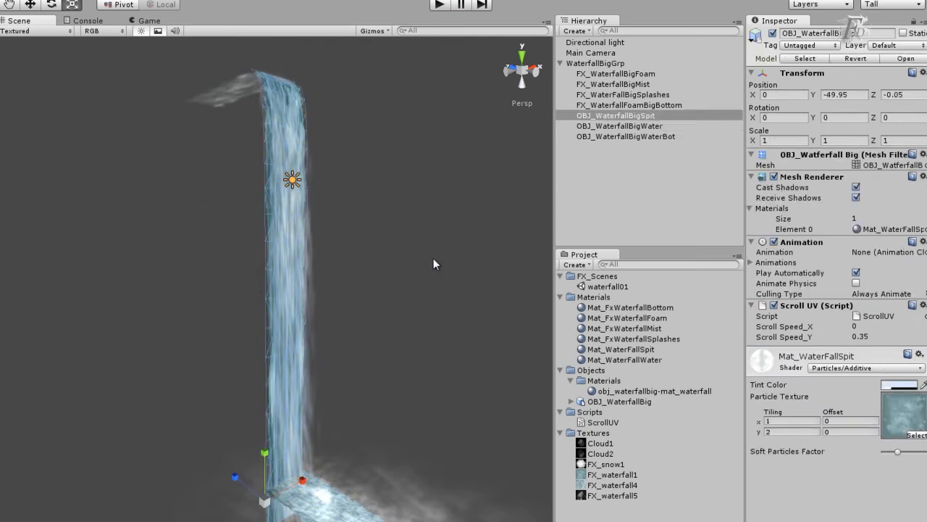
- Review the particle emitters of WaterfallBigGrp one after another, from FX_WaterfallBigFoam down to FX_WaterfallFoamBigBottom
mouse_move(416, 284)
right_down()
mouse_move(422, 298)
mouse_move(411, 287)
mouse_move(425, 283)
right_up()
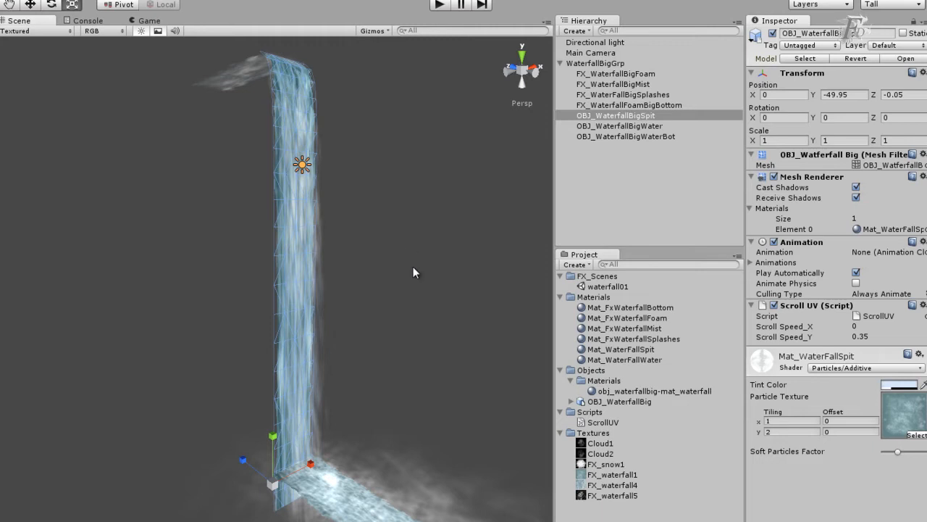
right_drag(400, 253, 401, 245)
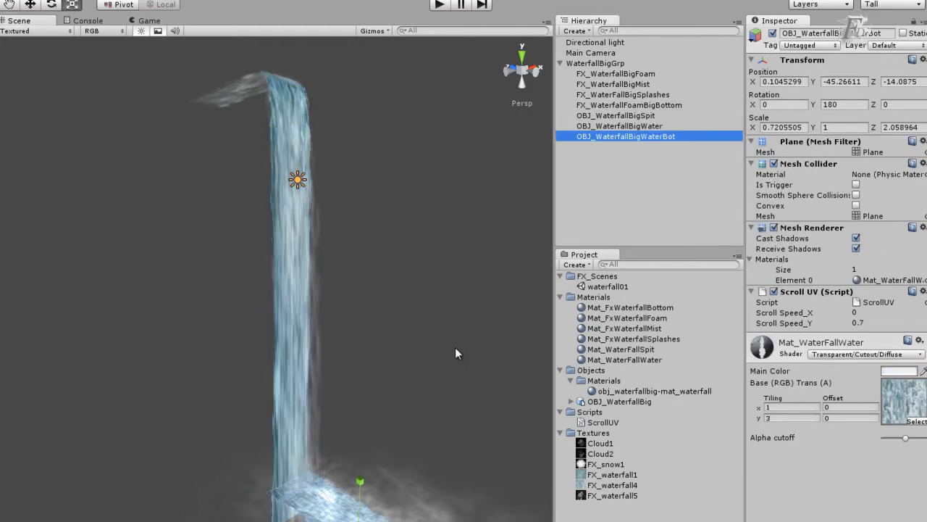
click(616, 75)
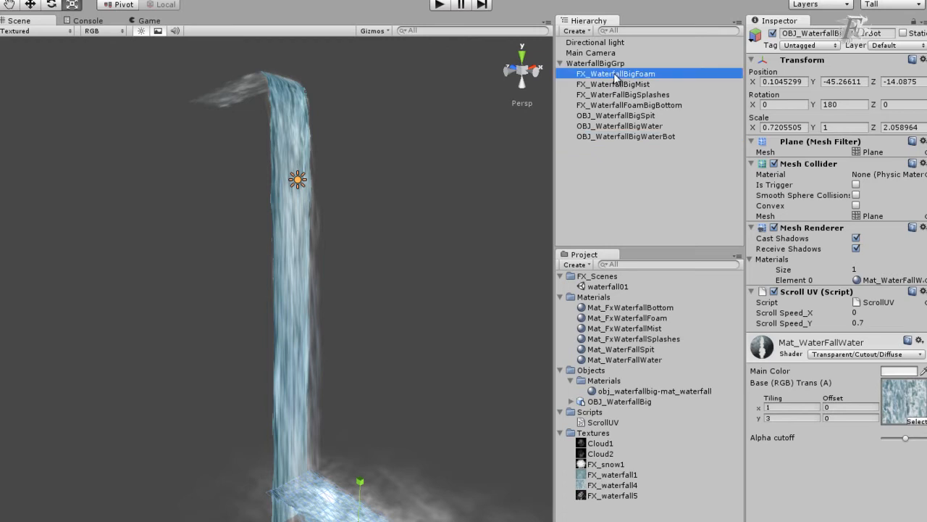
key(Down)
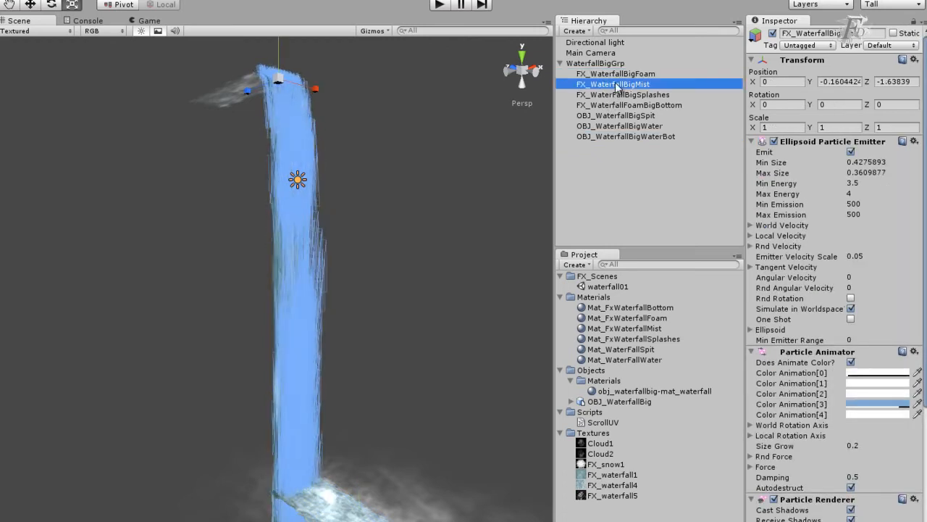
key(Down)
click(621, 104)
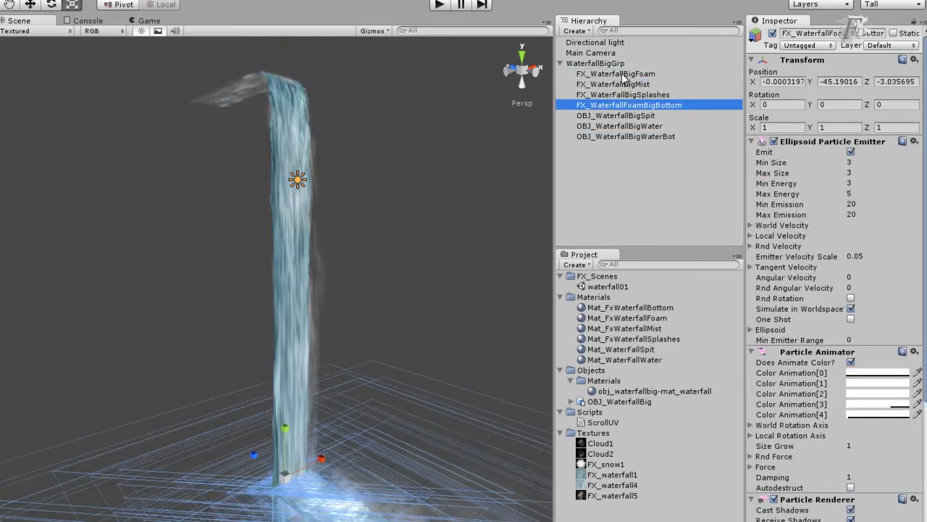
- Review the particle renderer settings of FX_WaterfallBigFoam and compare the Scroll UV settings of the three OBJ_WaterfallBig meshes
click(621, 75)
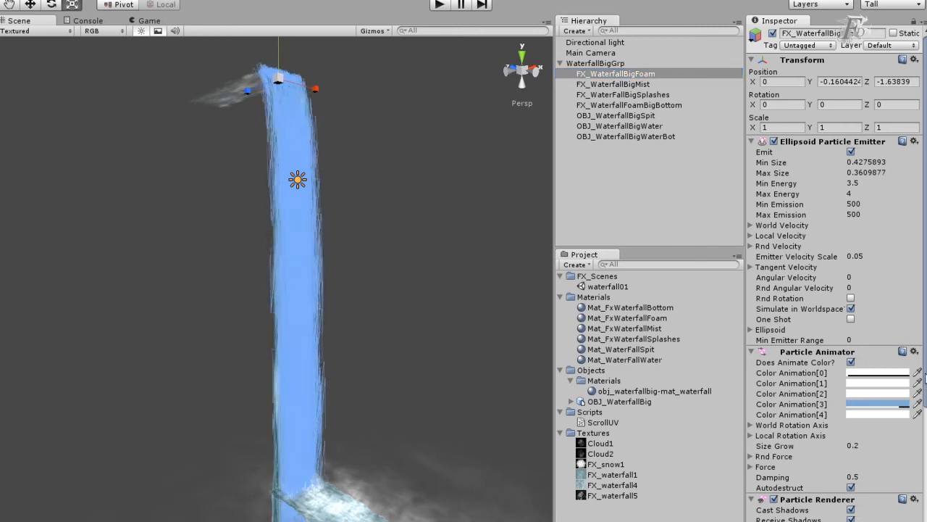
scroll(888, 492, down, 5)
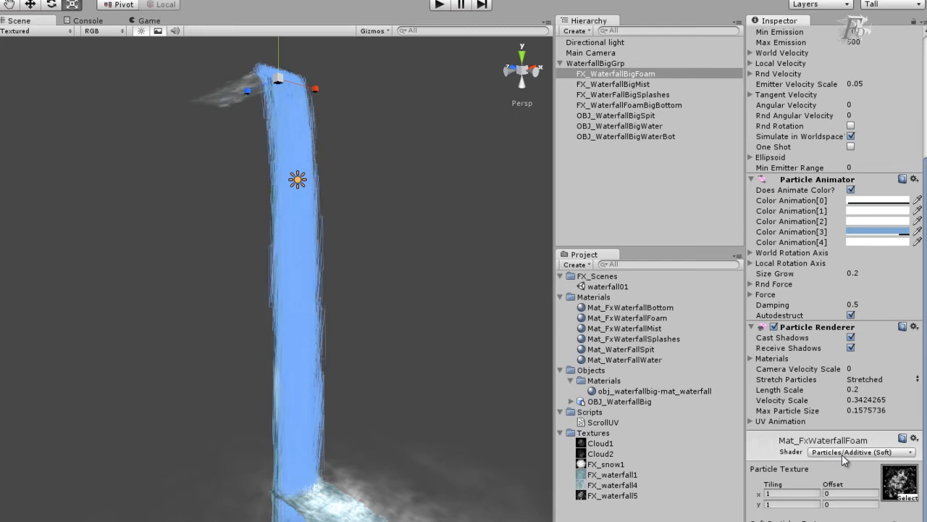
click(622, 128)
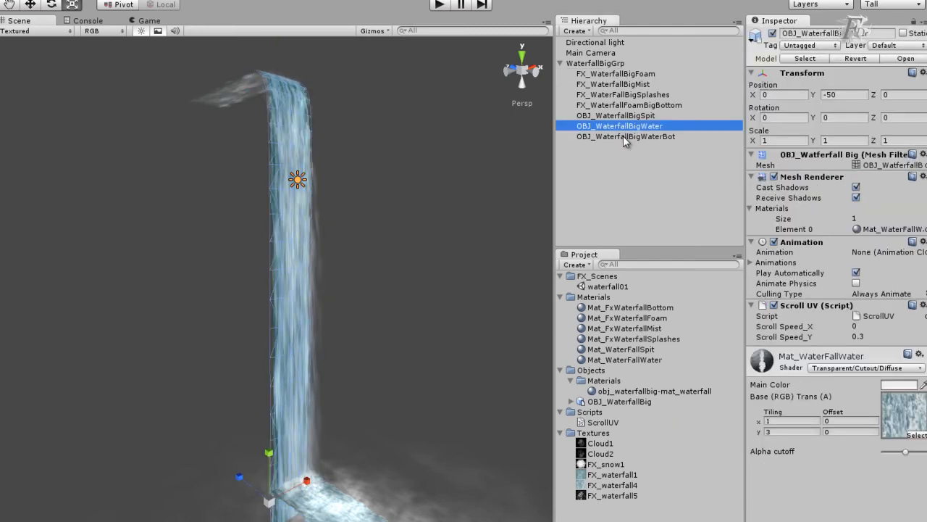
click(623, 136)
click(621, 118)
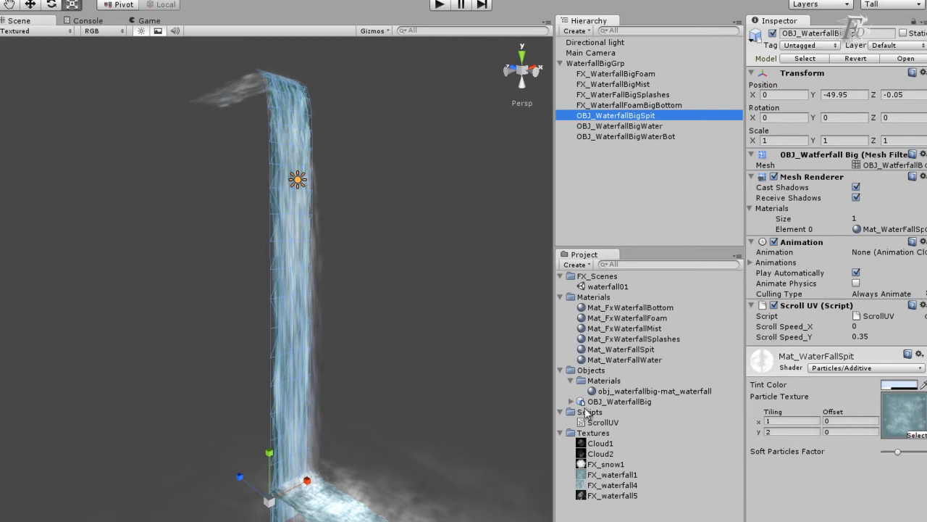
- Open the ScrollUV script in the code editor and examine the scrollSpeed_X and scrollSpeed_Y declarations and their default values
click(605, 422)
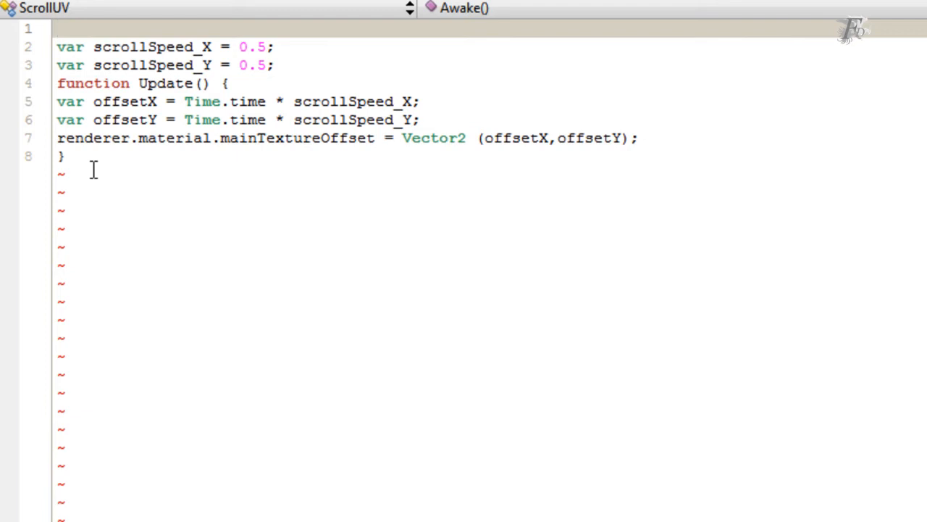
click(286, 73)
drag(287, 74, 60, 52)
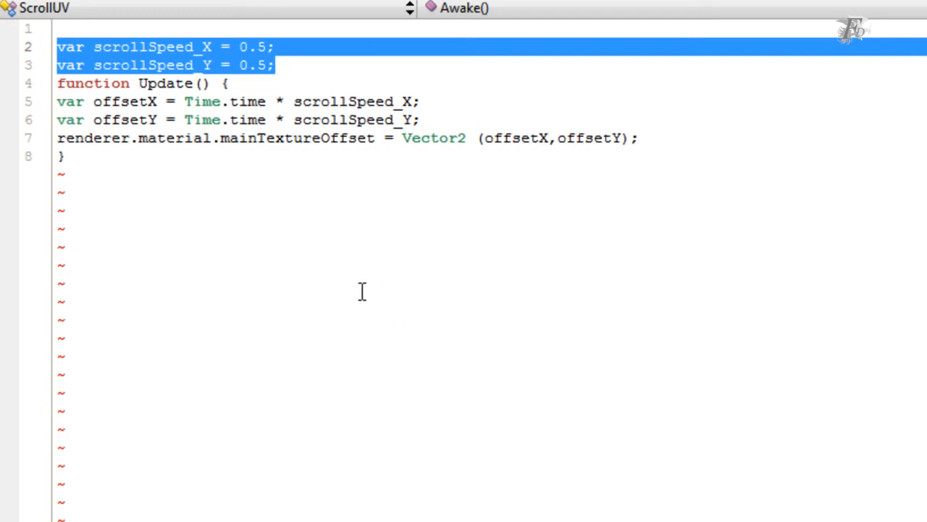
click(284, 65)
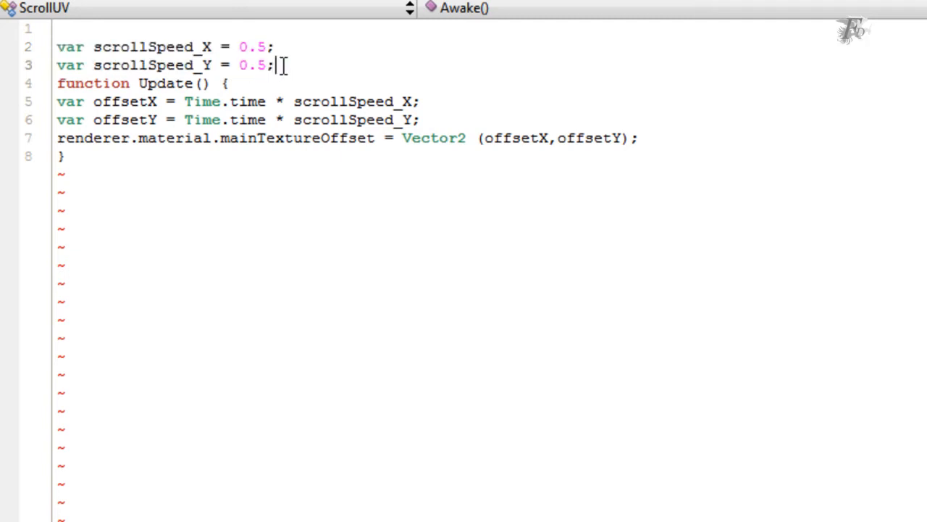
drag(268, 46, 241, 47)
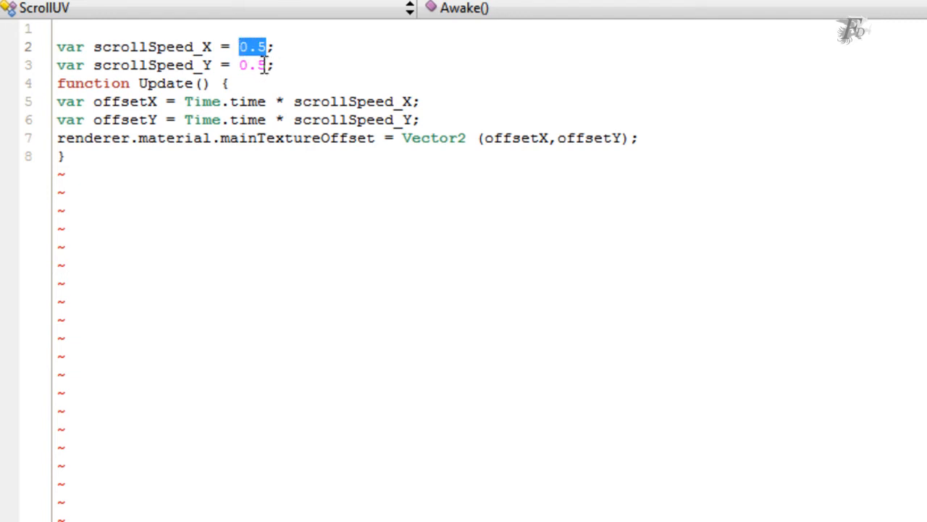
drag(267, 66, 240, 66)
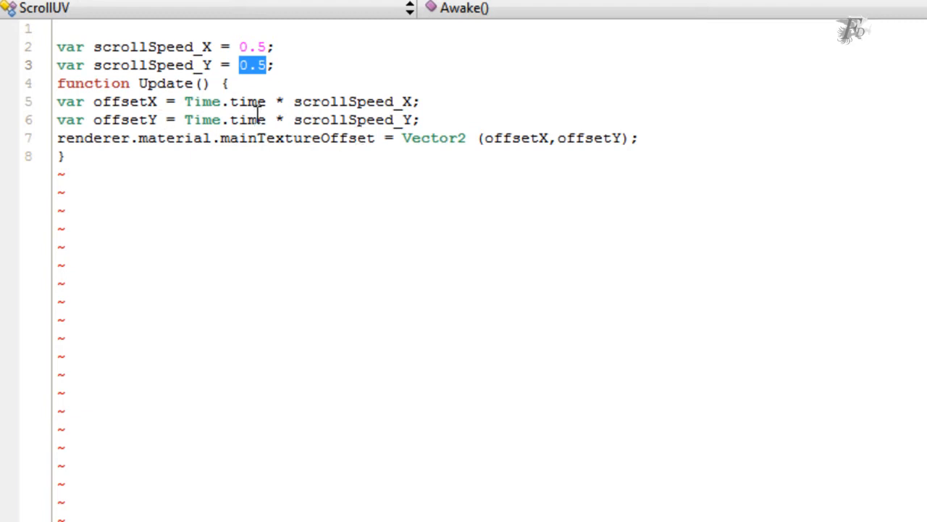
- Examine how the Update function computes offsetX and offsetY from Time.time and the scroll speeds, dismissing the Windows color scheme prompt
click(196, 84)
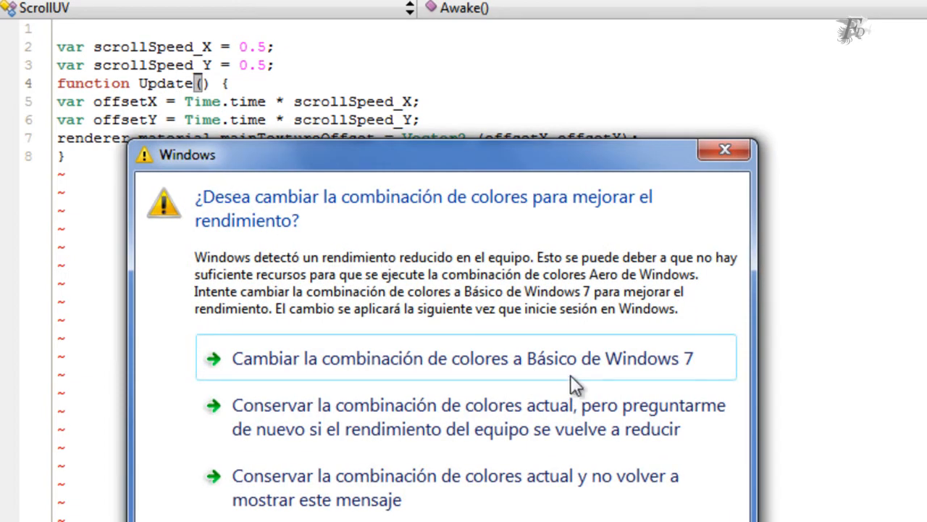
click(727, 147)
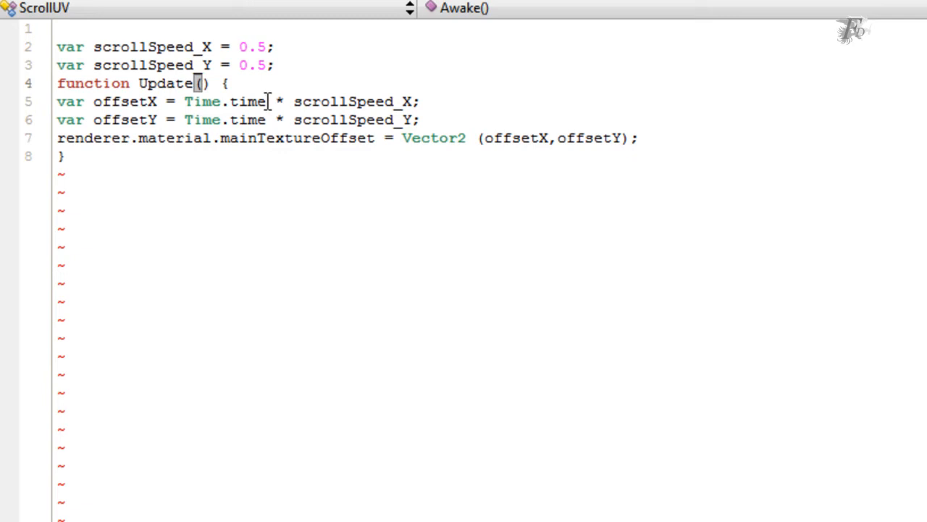
click(270, 102)
drag(269, 102, 248, 103)
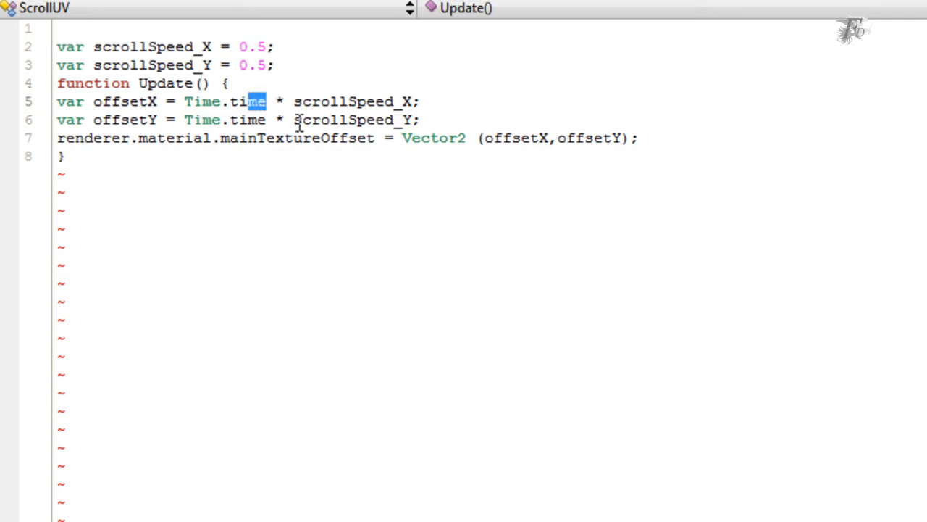
click(269, 102)
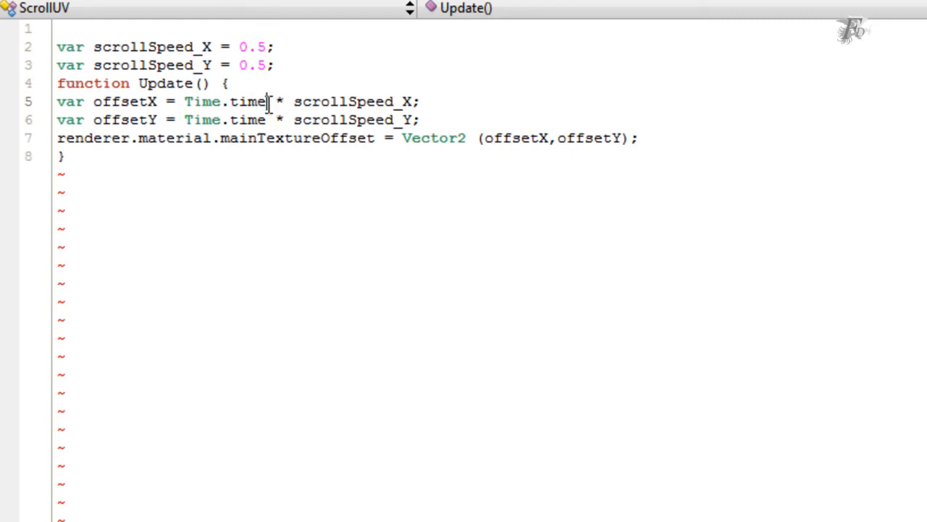
click(406, 101)
key(v)
click(416, 120)
- Examine the line that assigns mainTextureOffset a Vector2 built from offsetX and offsetY
drag(375, 139, 217, 141)
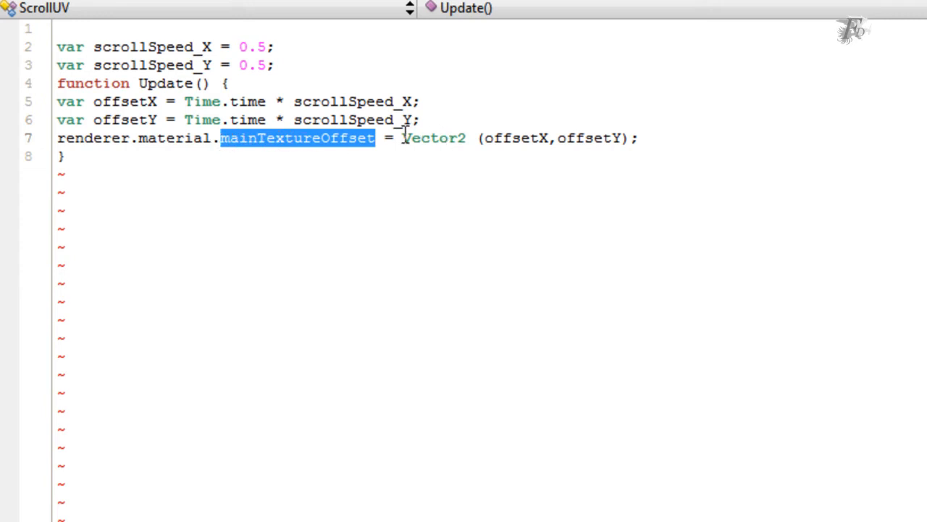
drag(402, 138, 472, 137)
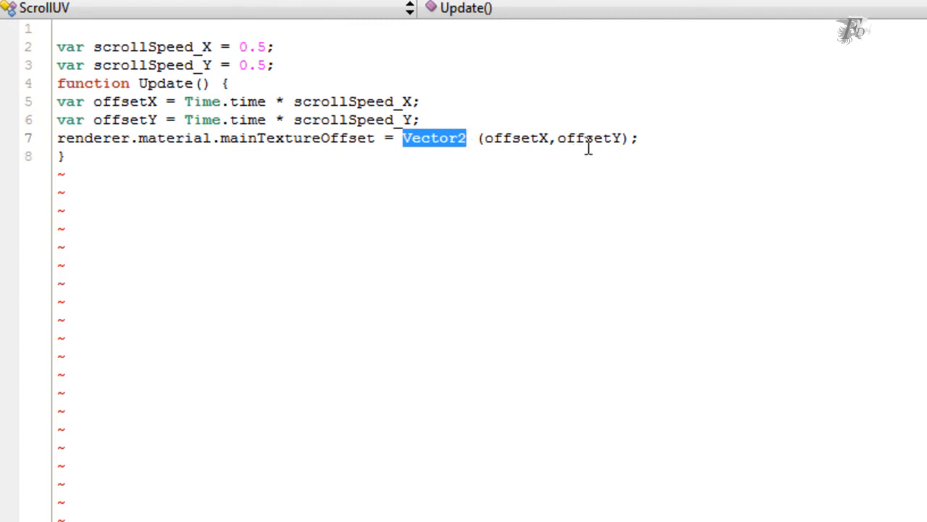
drag(544, 137, 565, 138)
drag(623, 139, 612, 138)
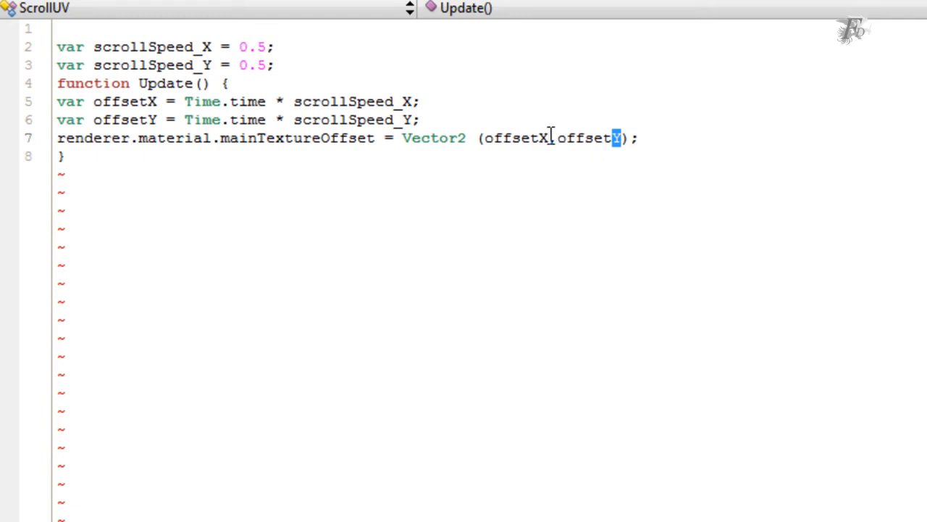
drag(549, 139, 540, 139)
click(551, 138)
drag(549, 138, 486, 150)
click(664, 216)
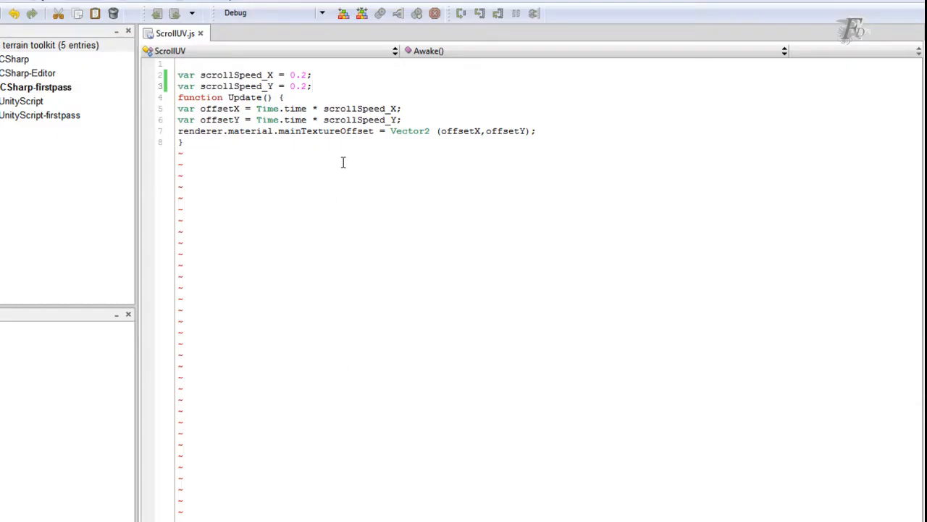
- Review the edited default values of scrollSpeed_X and scrollSpeed_Y at the start of the ScrollUV script
drag(313, 85, 181, 77)
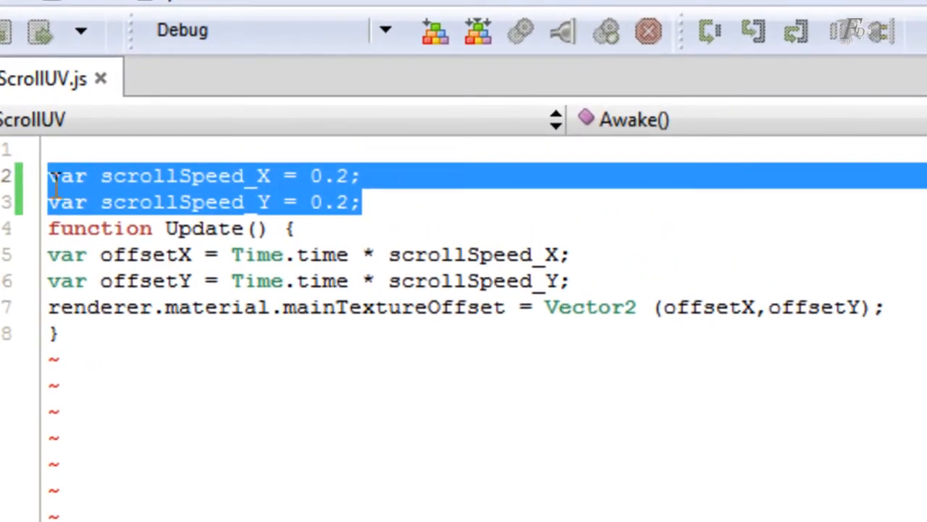
click(372, 196)
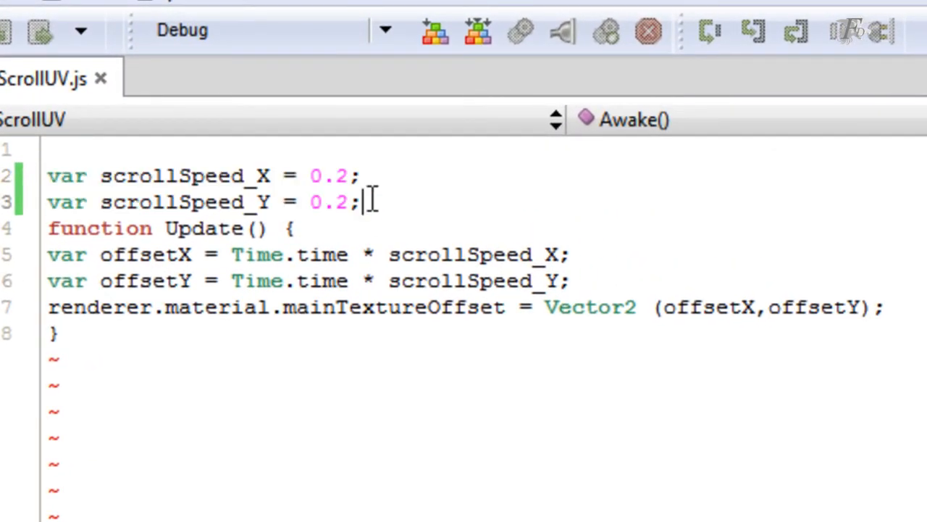
drag(364, 201, 295, 161)
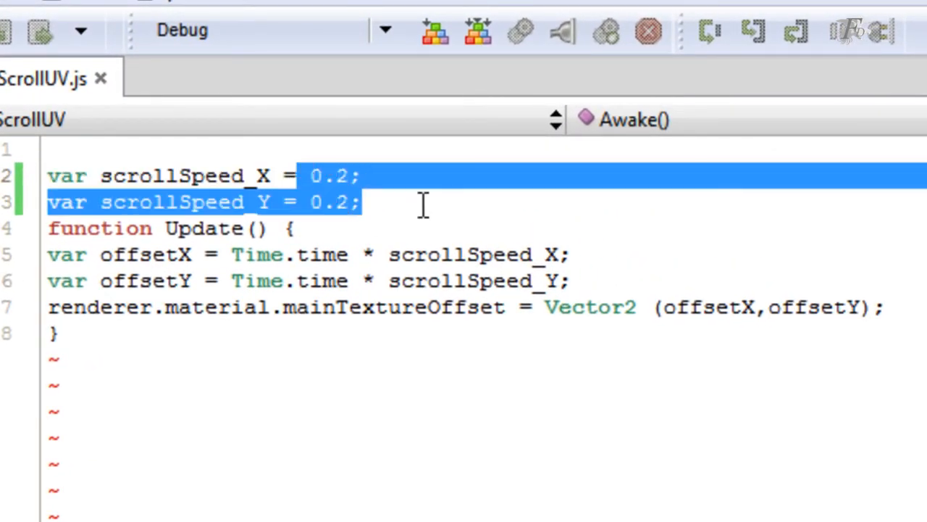
click(384, 201)
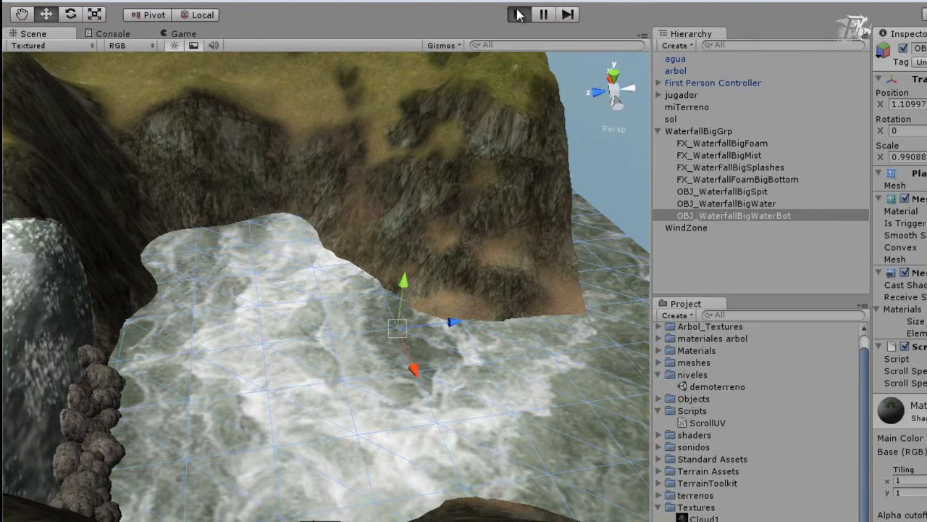
- Play the terrain scene in Unity, walk up to the river below the waterfall to check its flow, and stop the game
click(518, 15)
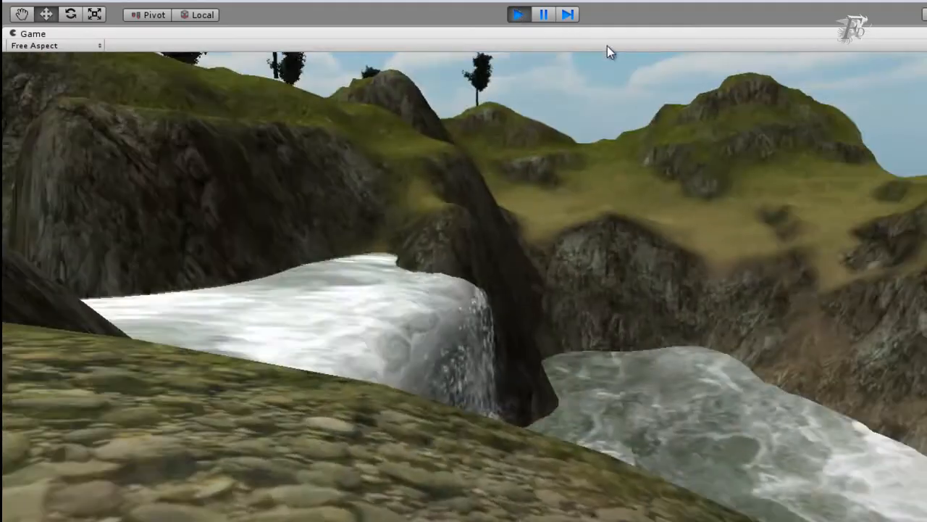
key(w)
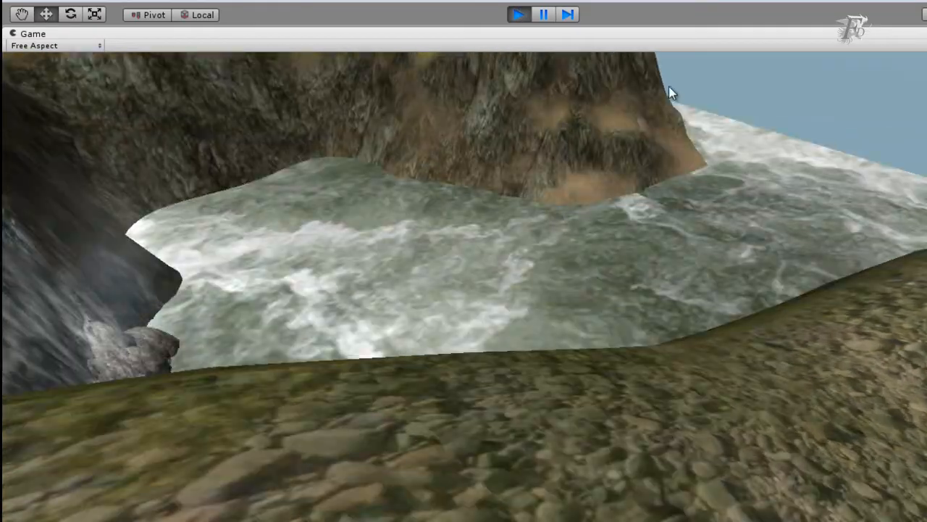
key(w)
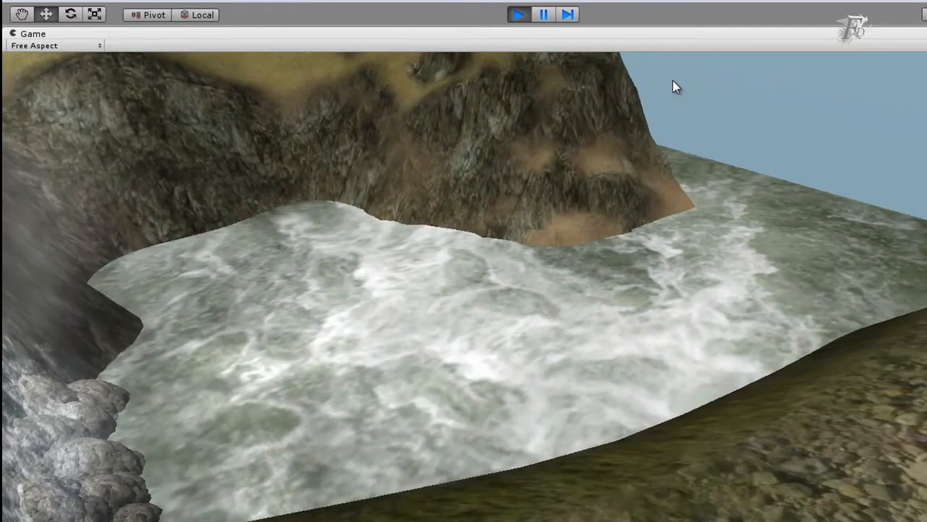
key(s)
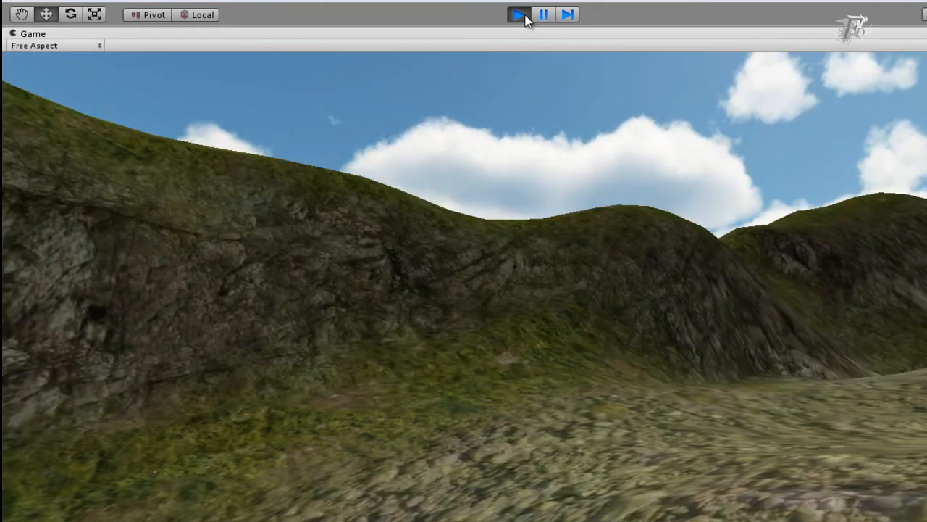
click(519, 15)
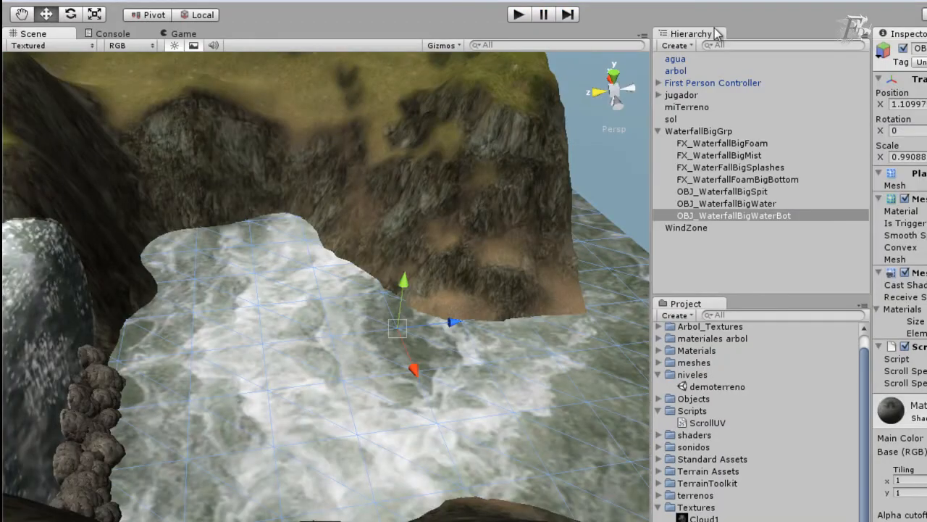
- Set the Scroll UV script's Scroll Speed_Y on OBJ_WaterfallBigWaterBot to 0.5
click(761, 214)
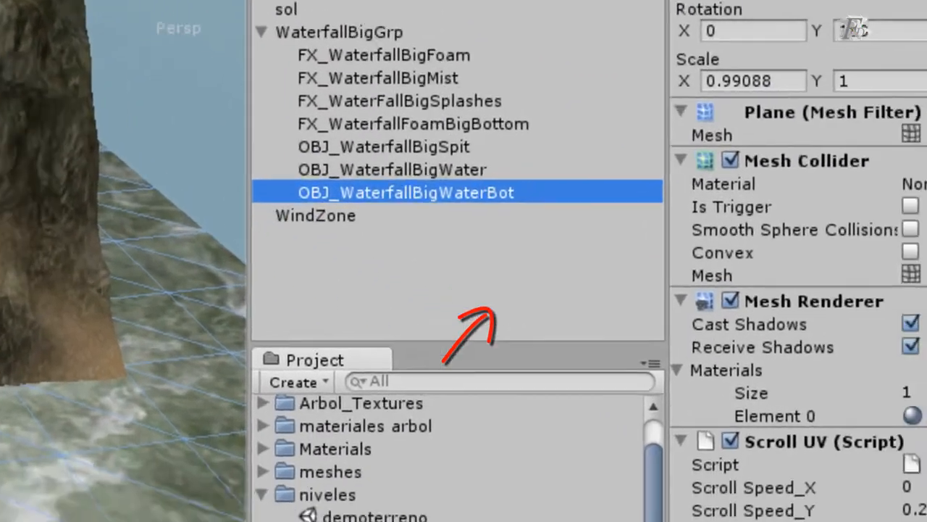
click(765, 404)
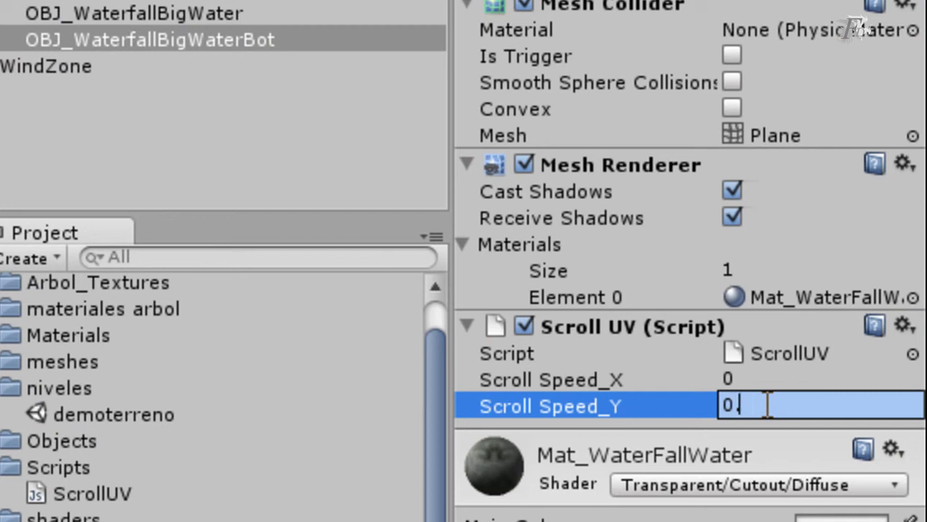
key(Return)
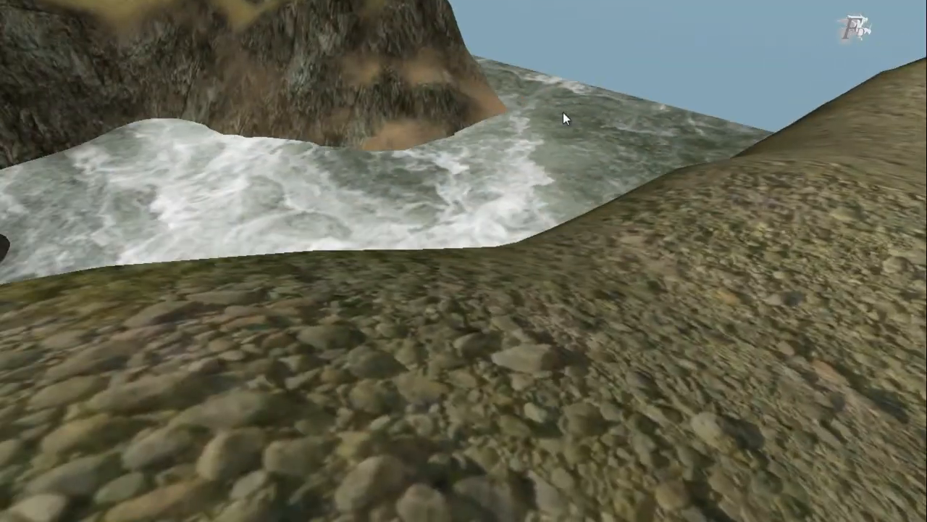
- Walk along the riverbank in the running game to check the water's scrolling speed from several viewpoints, and stop the game
key(w)
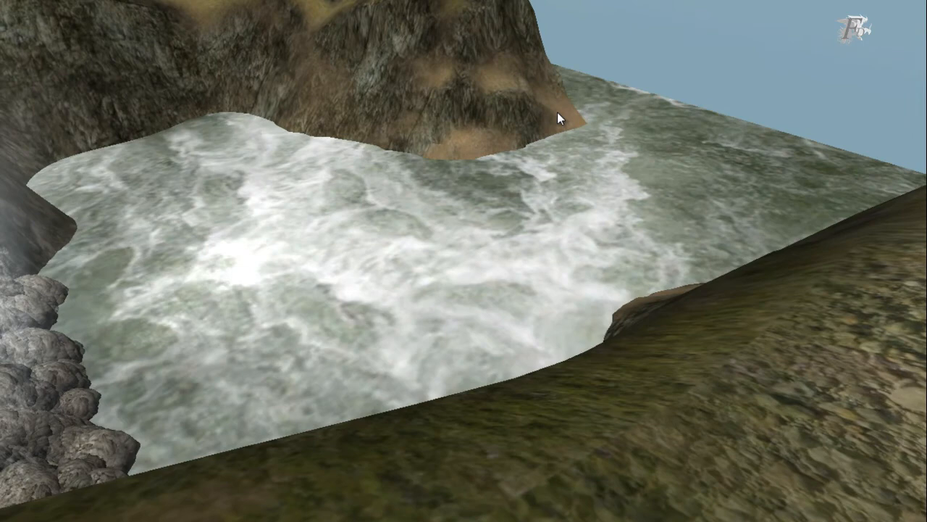
key(a)
key(s)
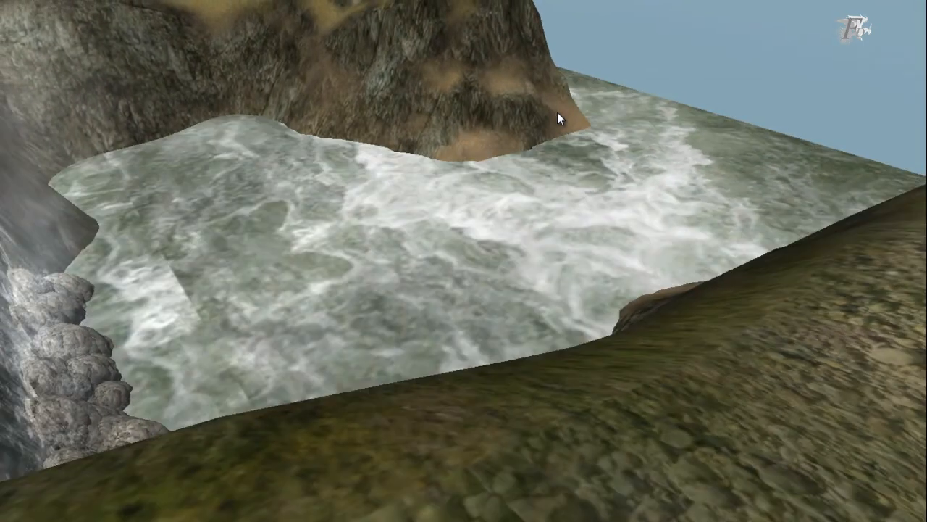
key(w)
key(s)
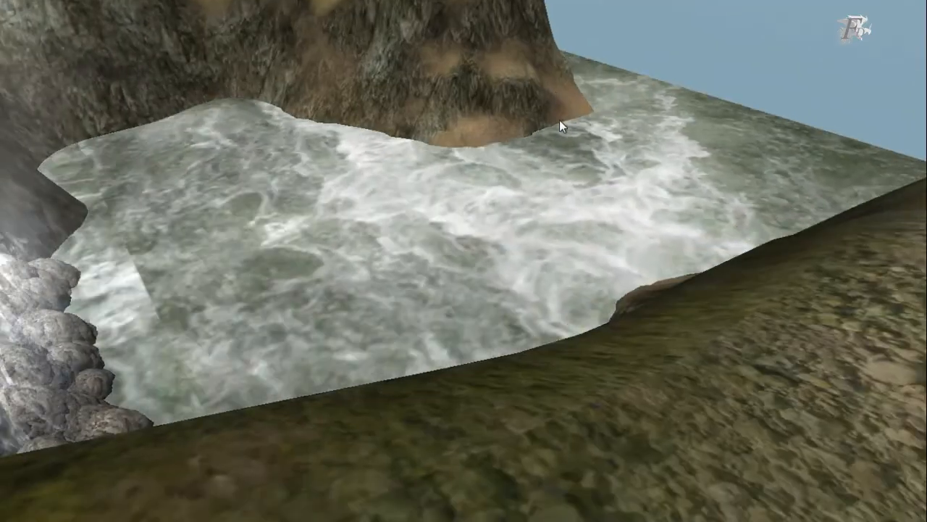
key(s)
key(w)
key(d)
mouse_move(568, 114)
right_down()
mouse_move(546, 109)
mouse_move(559, 114)
right_up()
key(s)
key(w)
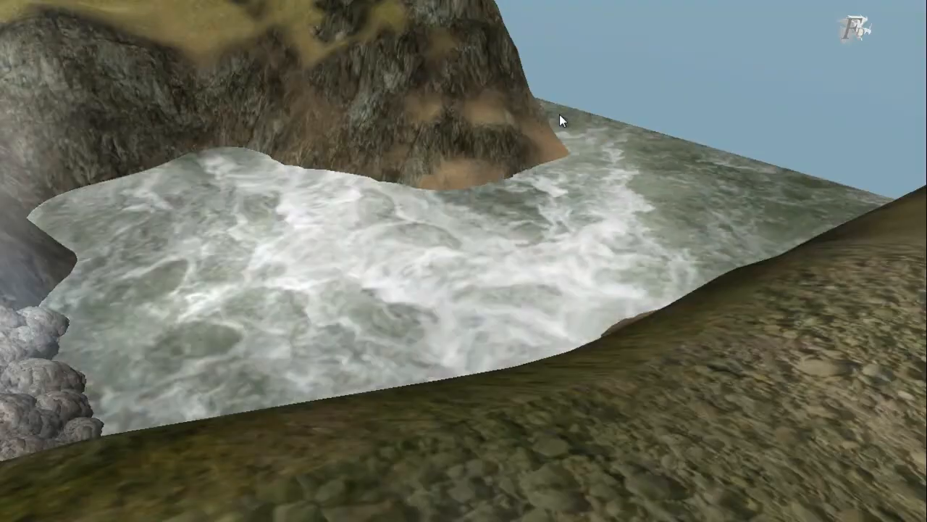
right_drag(559, 113, 548, 103)
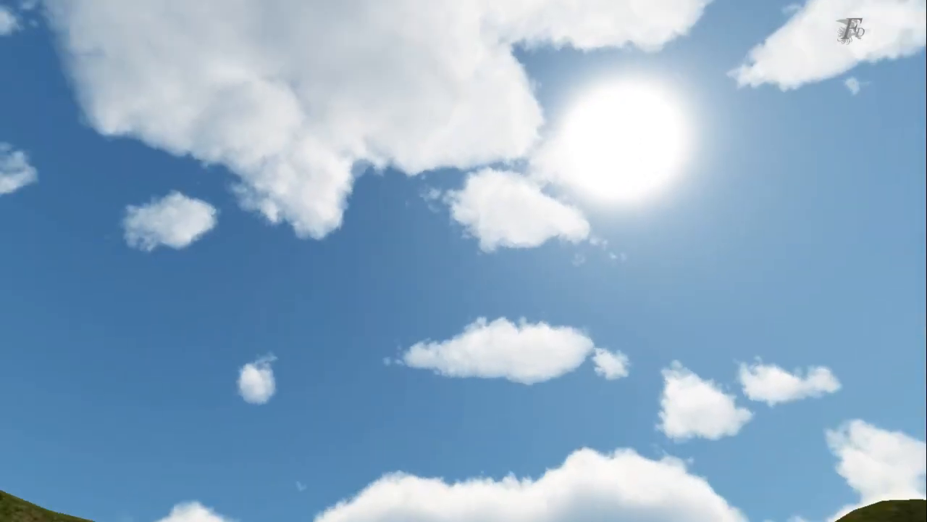
key(ctrl+p)
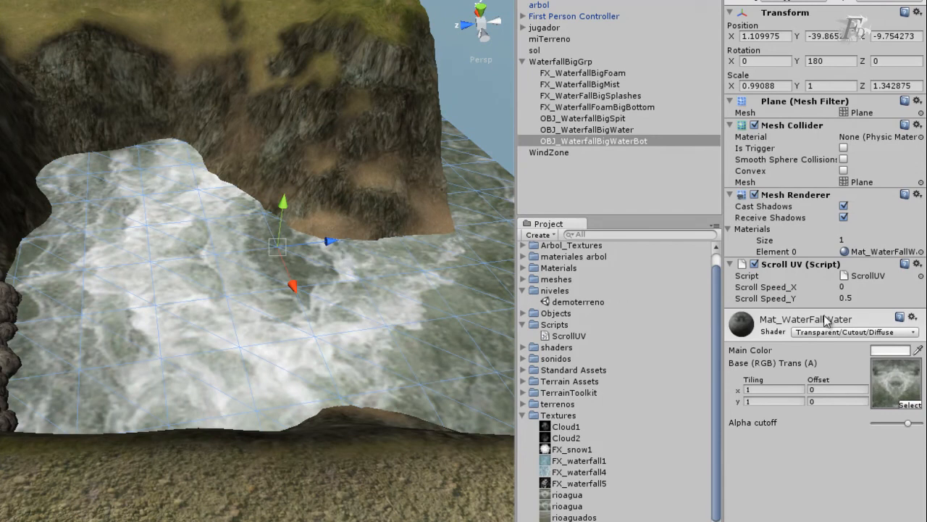
- Open the Scroll UV script's Scroll Speed_Y value on OBJ_WaterfallBigWaterBot for editing and confirm the entry
click(856, 297)
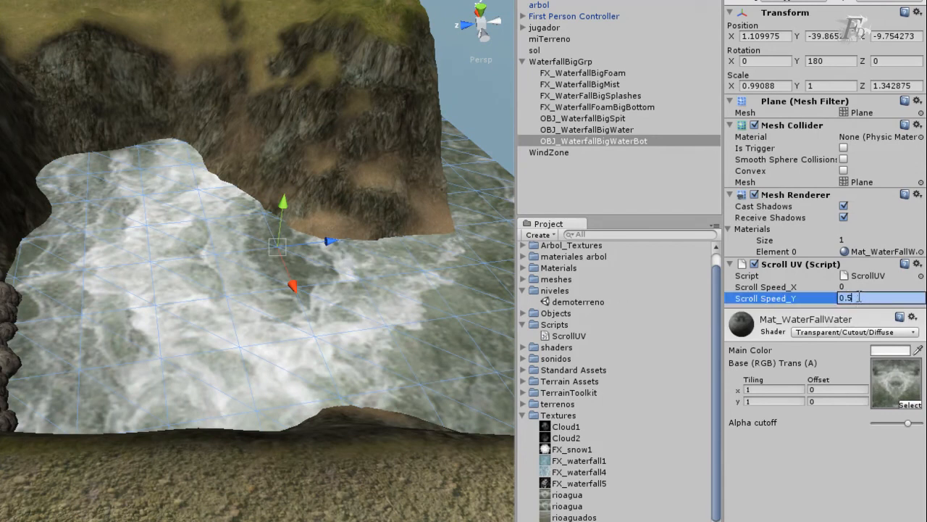
key(Return)
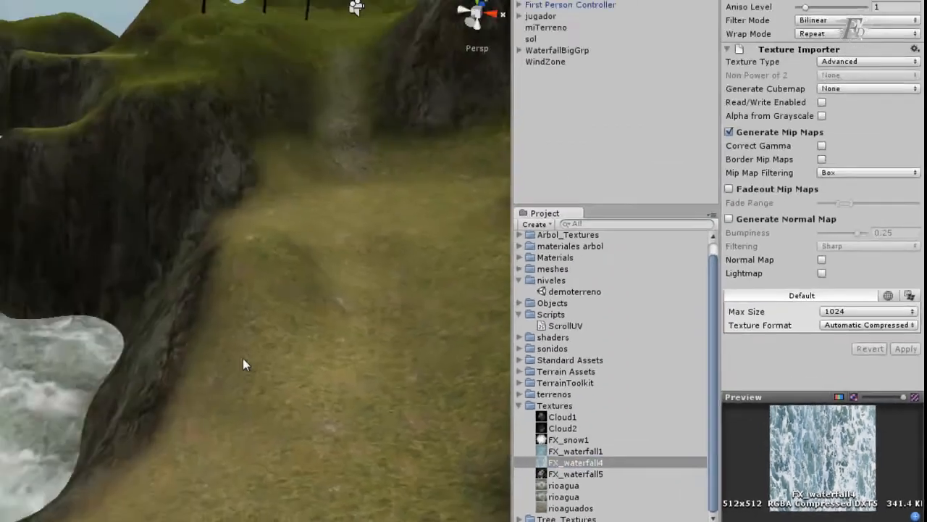
right_drag(243, 360, 282, 369)
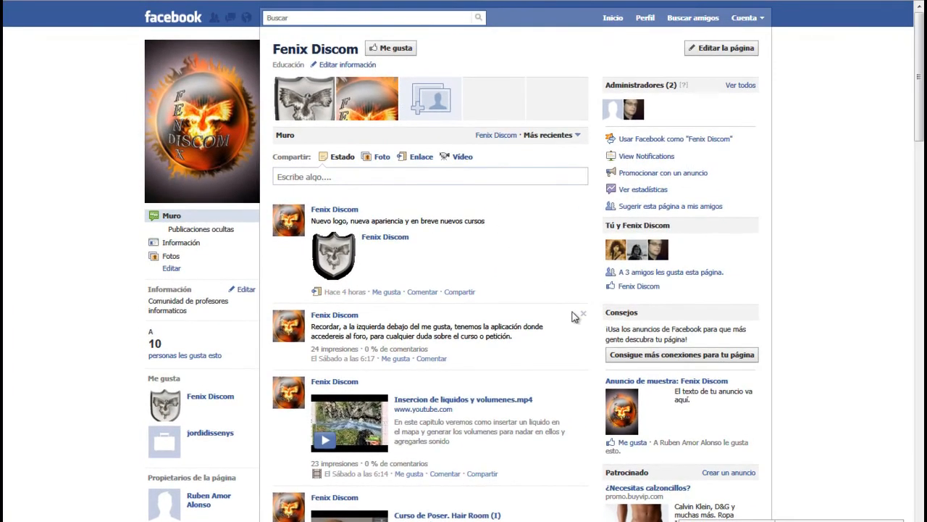
- Switch to the web browser and look through the Fenix Discom Facebook wall and the home page of the Fenix Discom website
scroll(521, 323, down, 4)
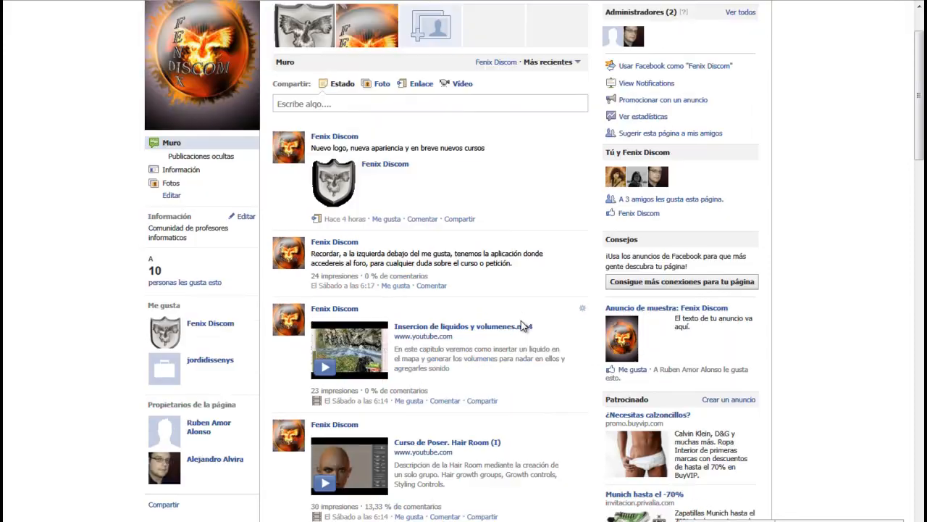
scroll(520, 320, up, 4)
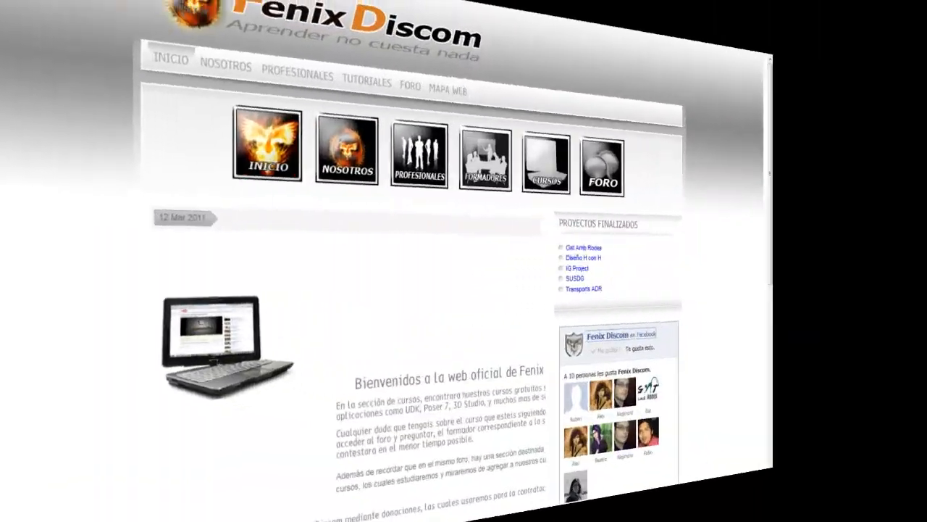
scroll(507, 318, down, 3)
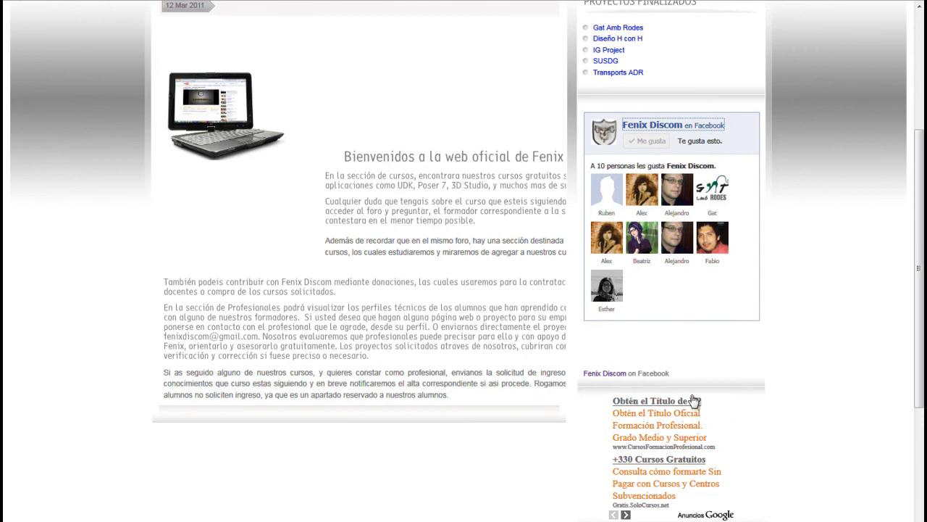
scroll(733, 413, down, 2)
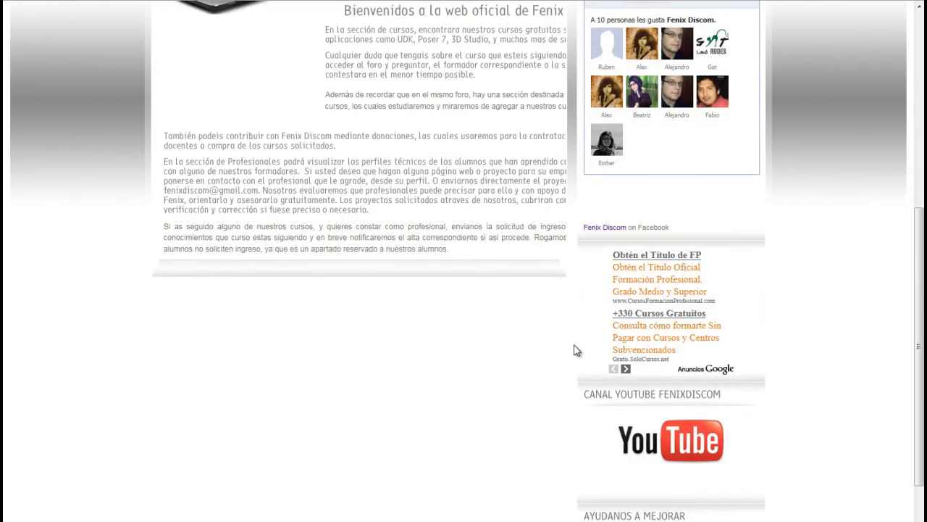
scroll(550, 338, up, 5)
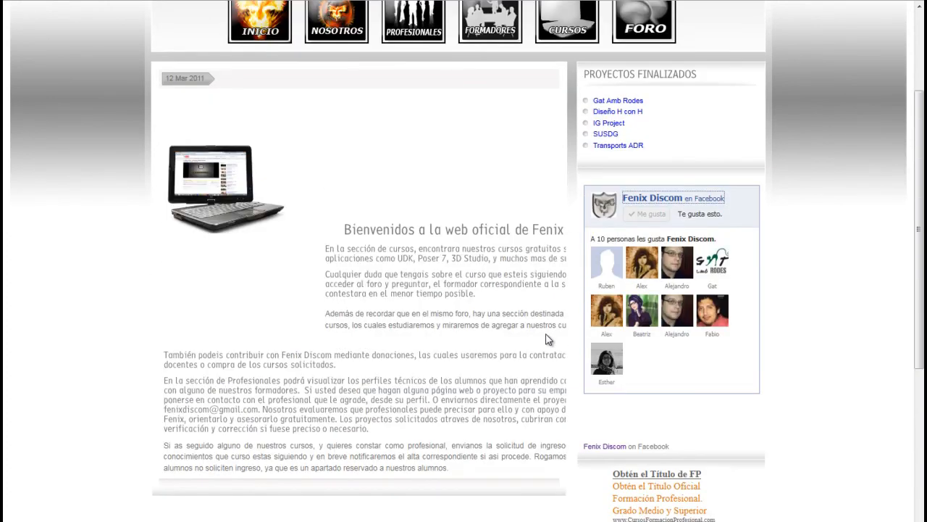
scroll(531, 334, down, 2)
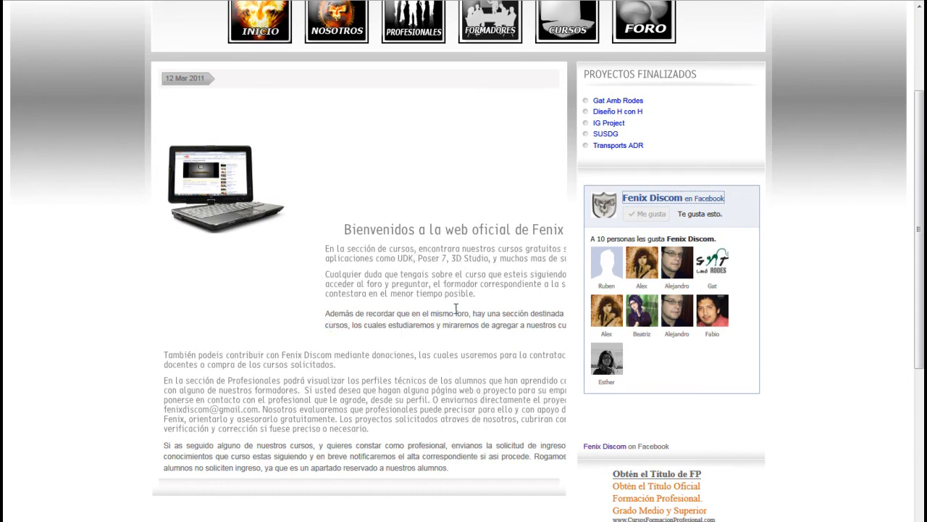
scroll(456, 307, down, 2)
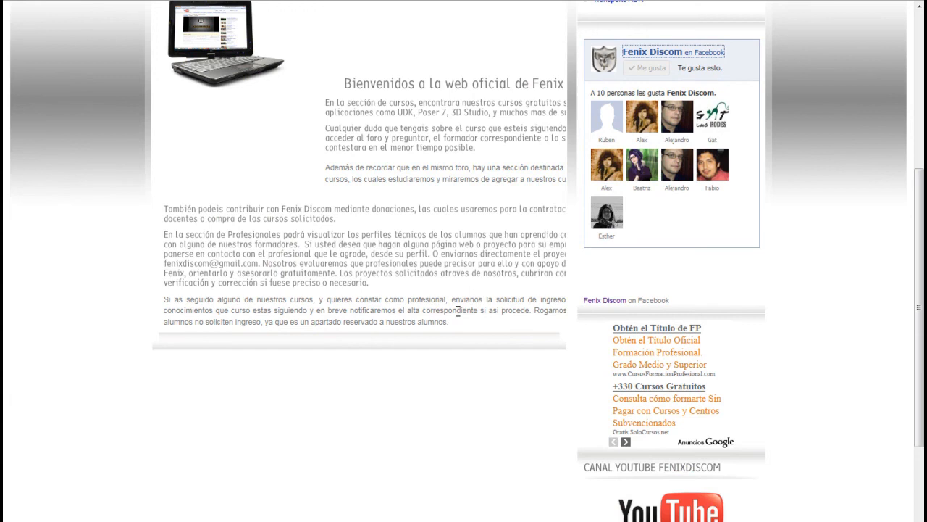
scroll(457, 310, down, 1)
scroll(454, 311, down, 1)
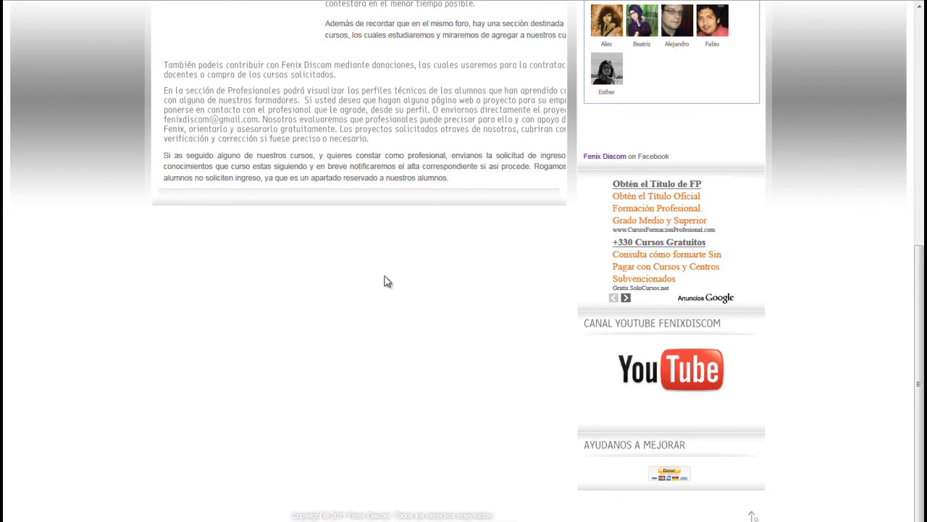
scroll(444, 317, up, 6)
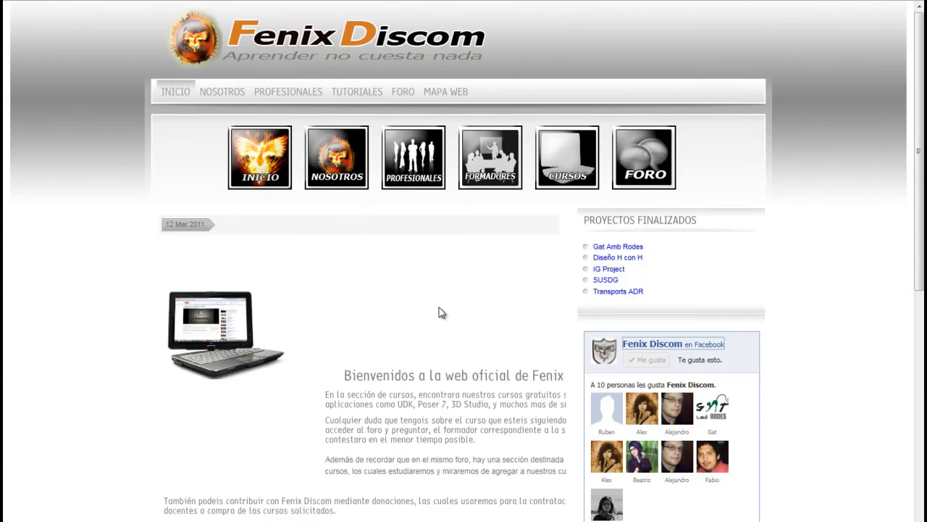